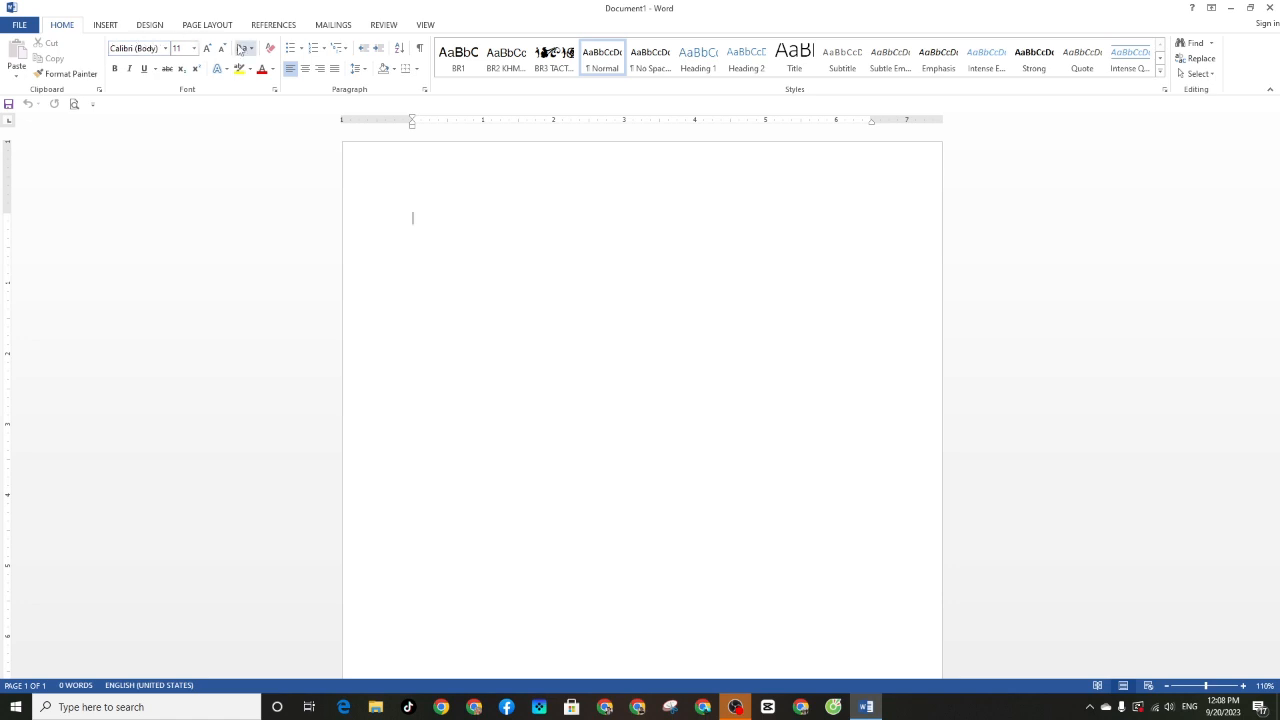
Step: In the font settings, set the Latin text font to Times New Roman, Regular, size 12
click(275, 91)
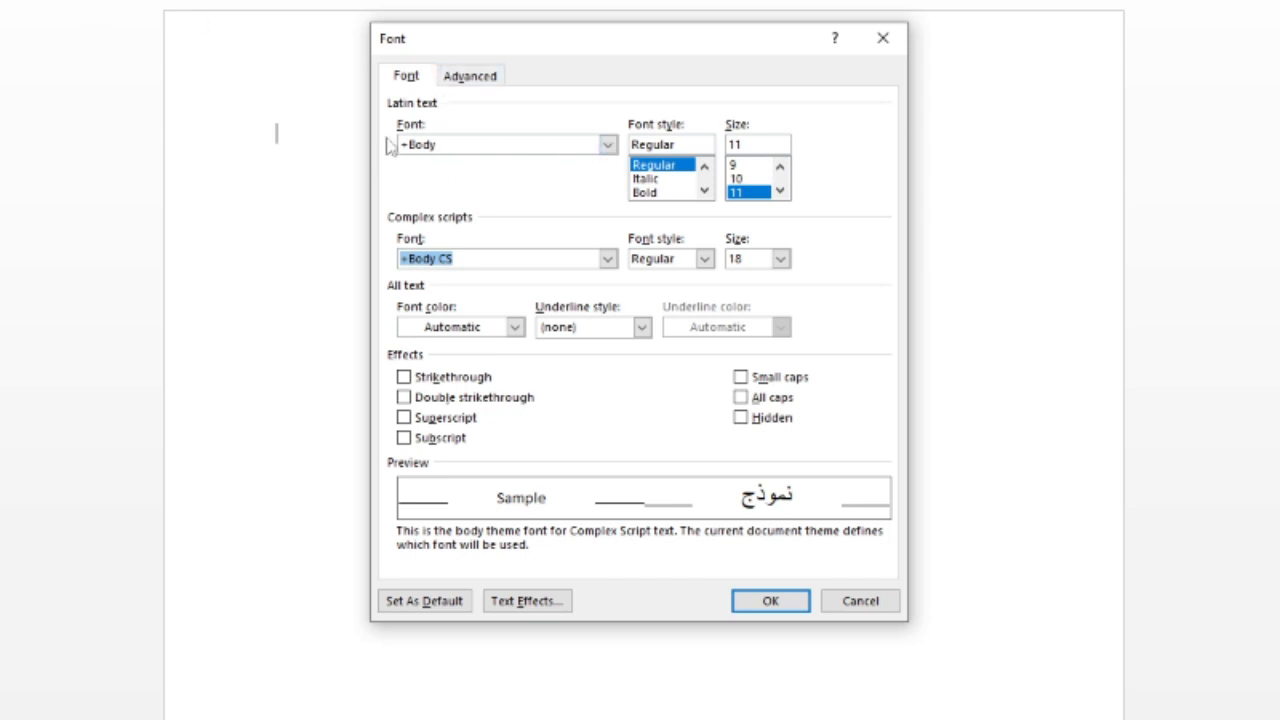
click(606, 146)
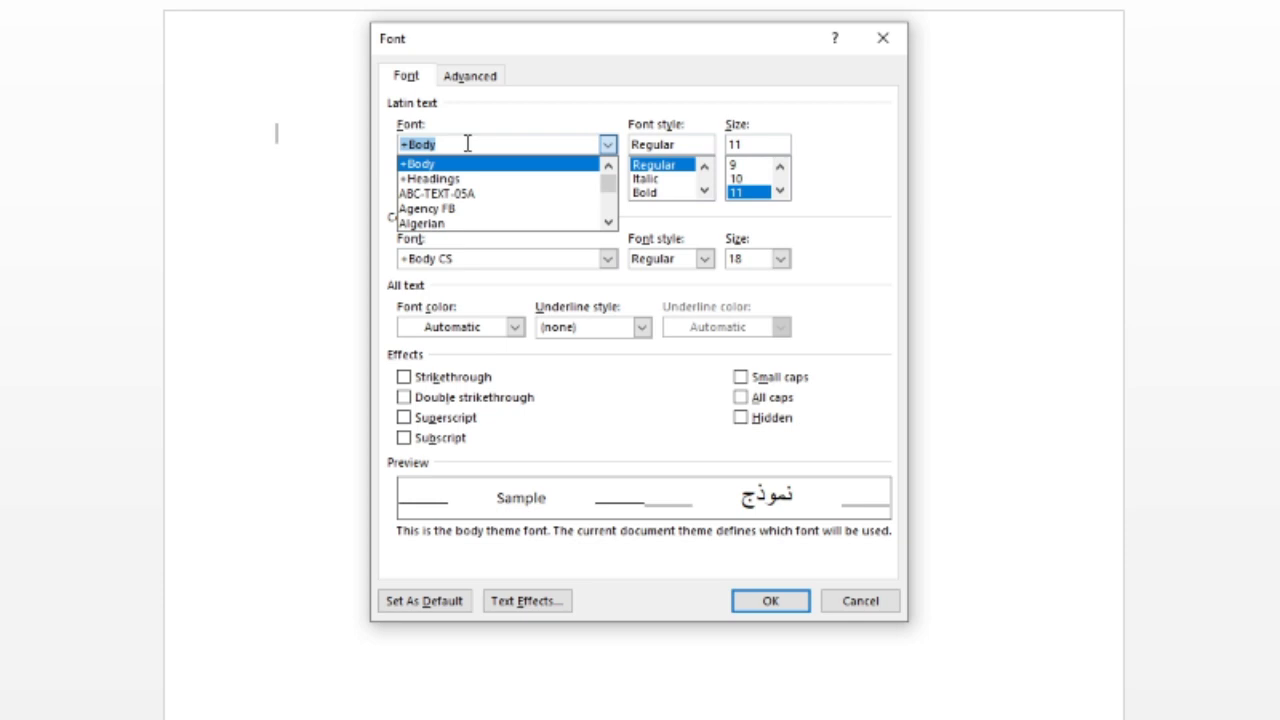
text(tim)
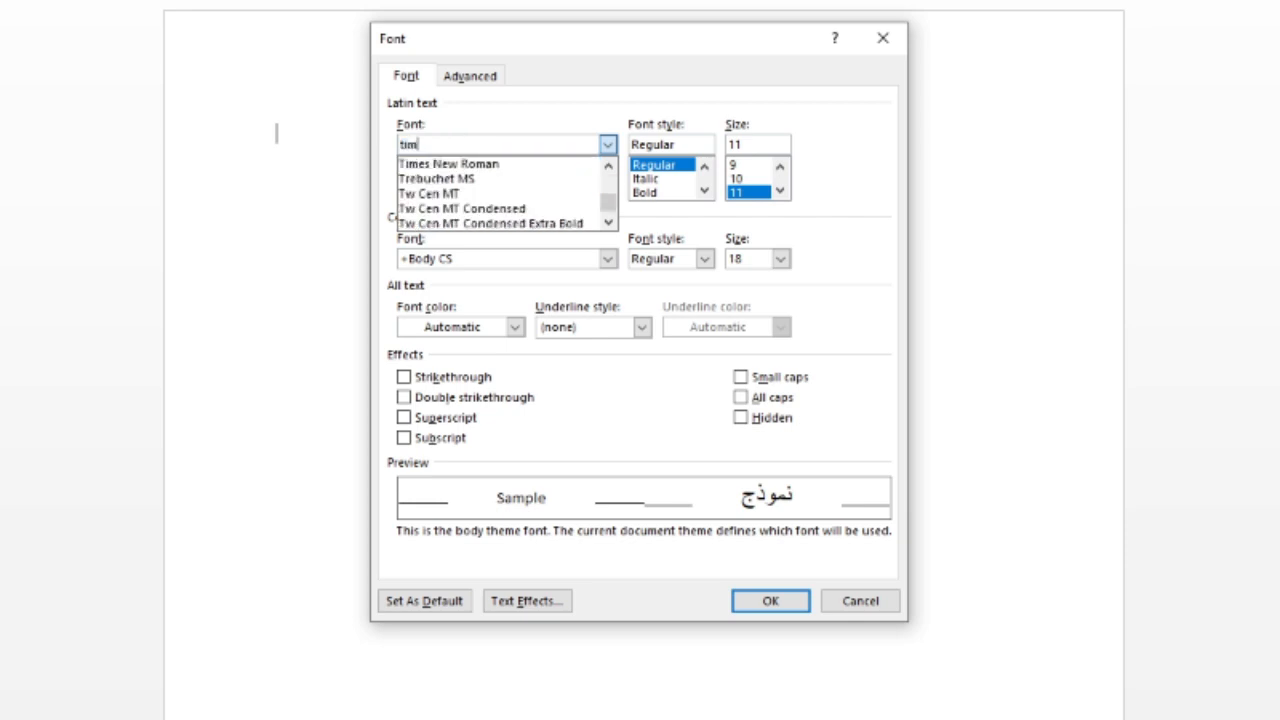
click(478, 166)
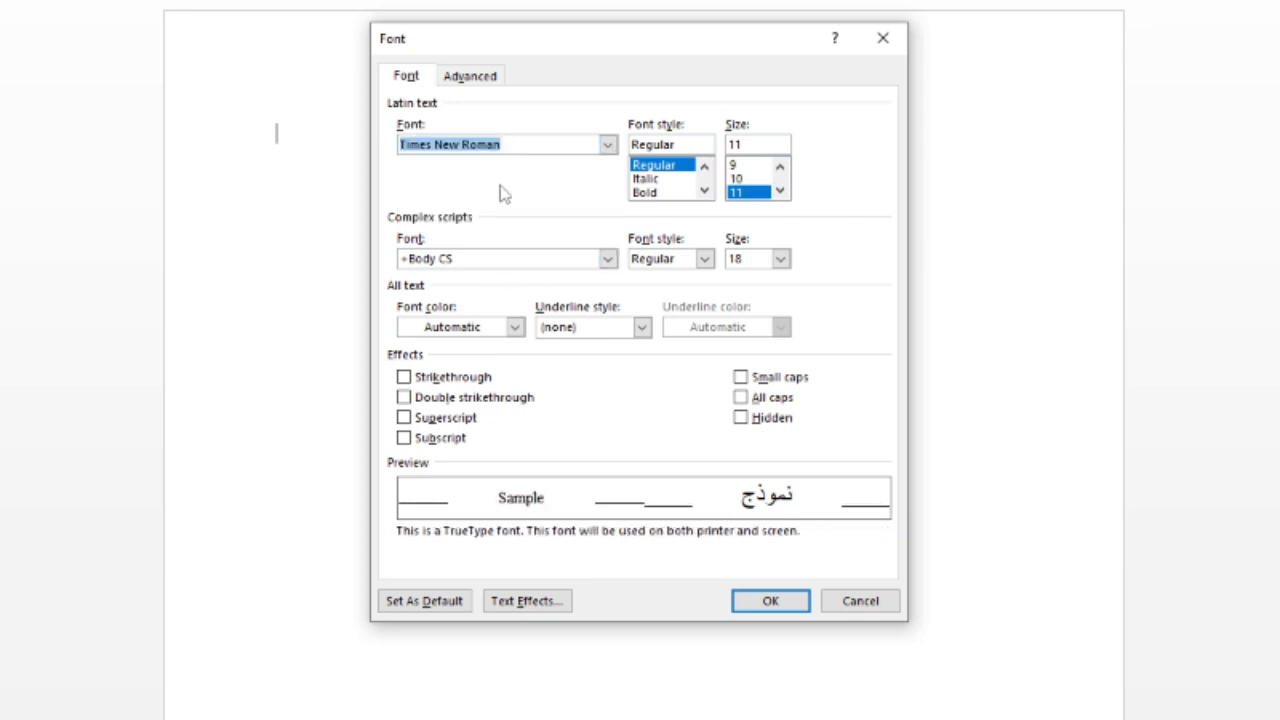
click(670, 172)
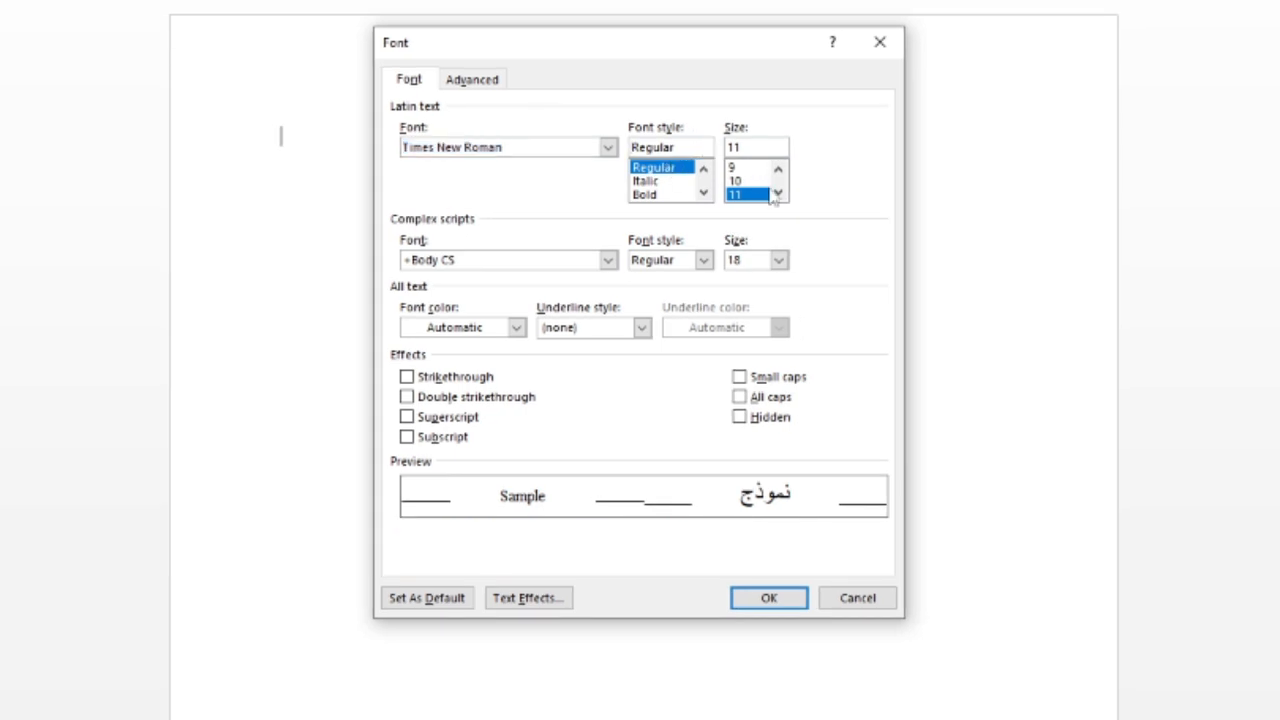
click(778, 193)
click(744, 196)
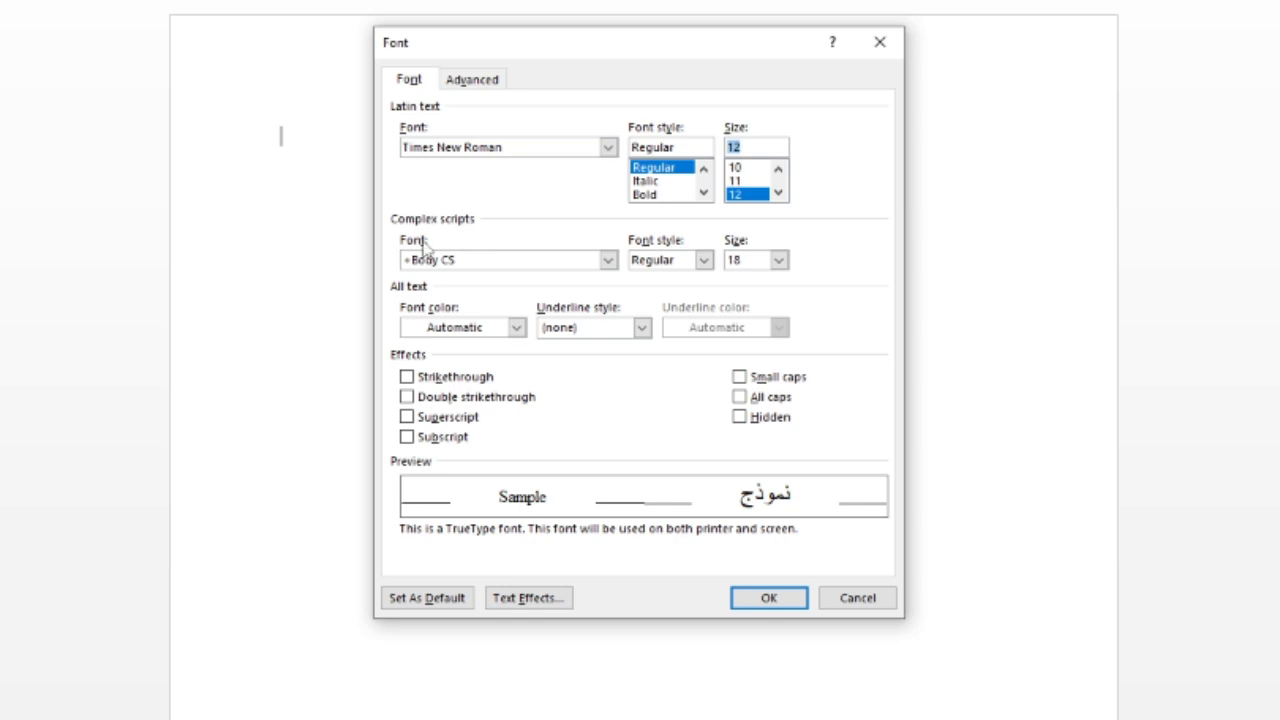
Step: Set the complex scripts font to Khmer OS with size 12
click(607, 260)
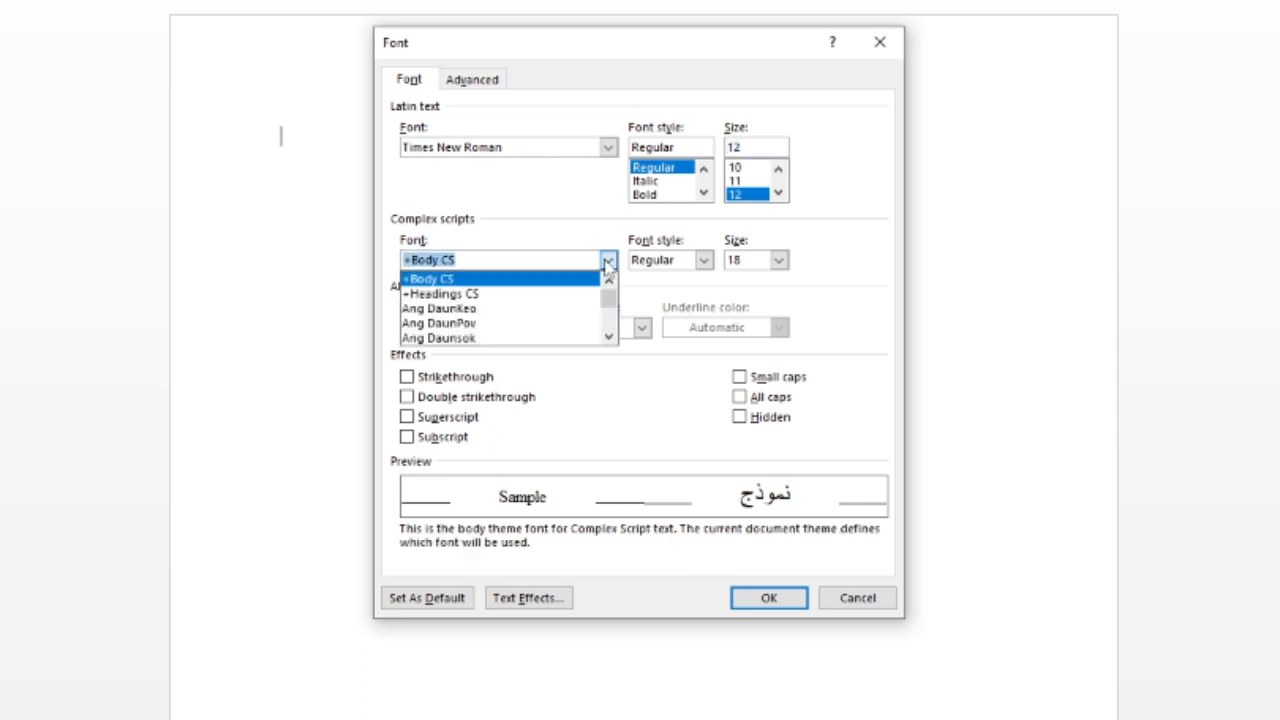
text(k)
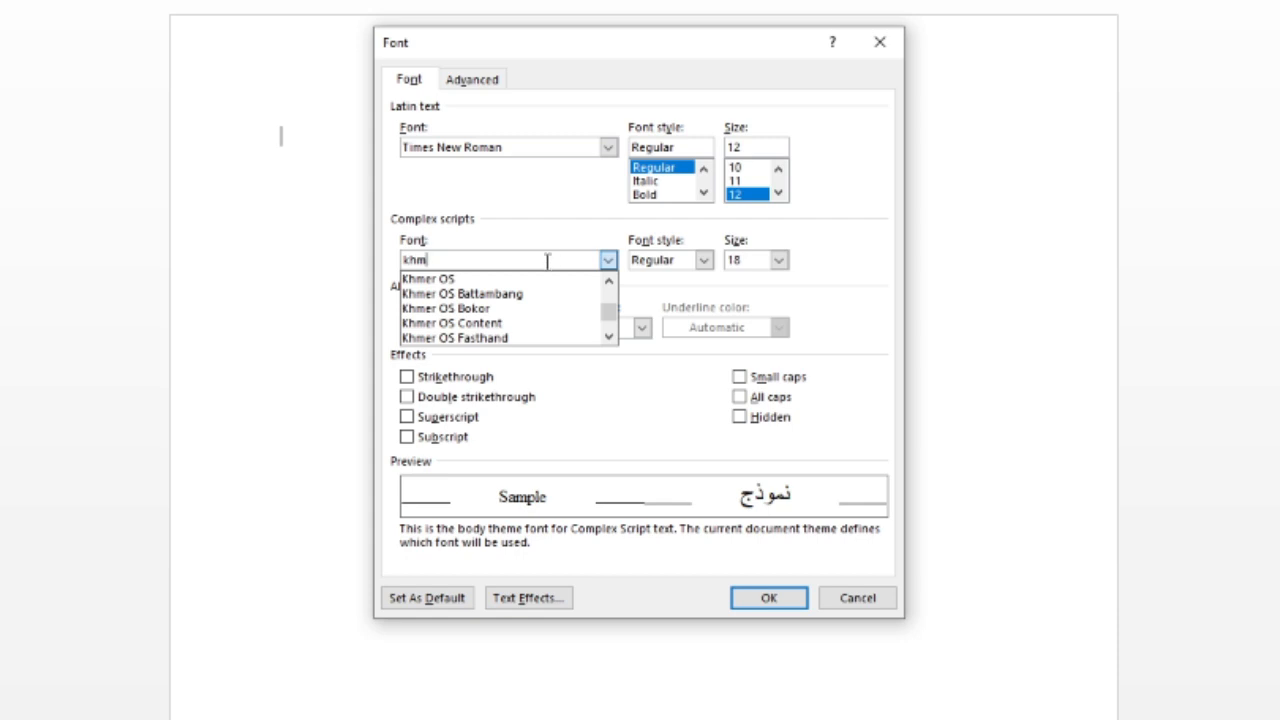
text(hm)
click(453, 284)
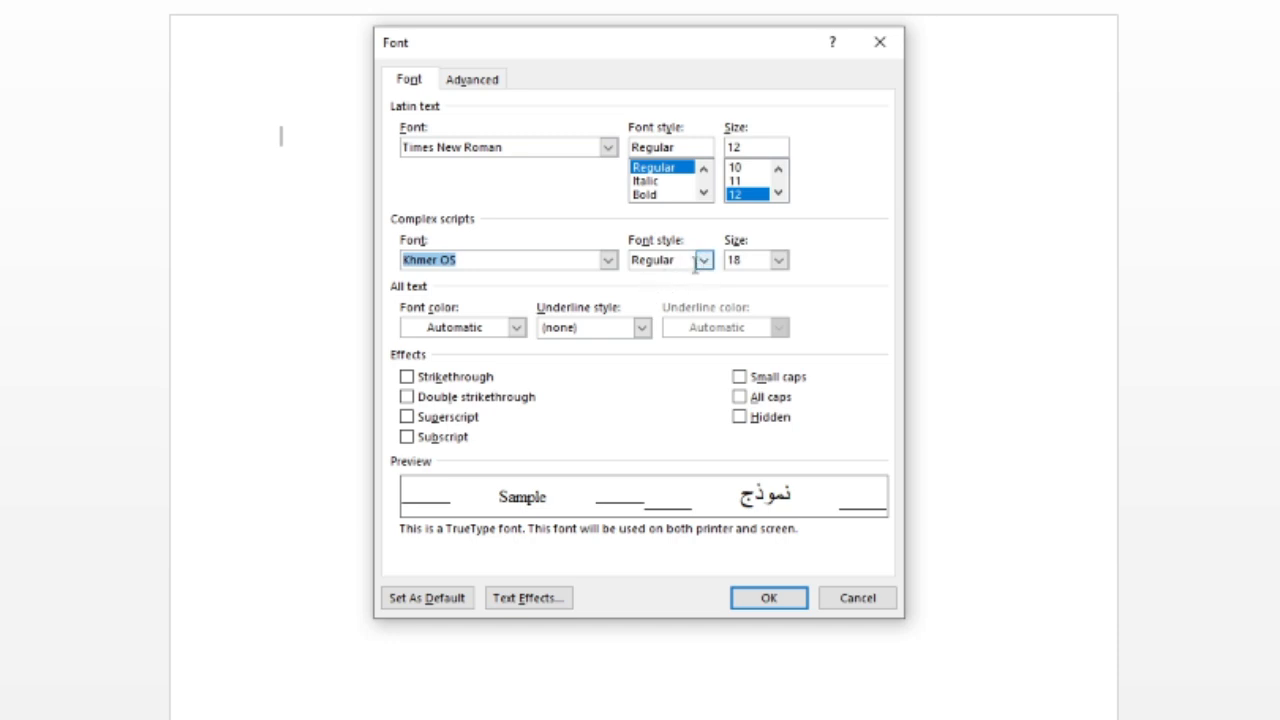
click(778, 260)
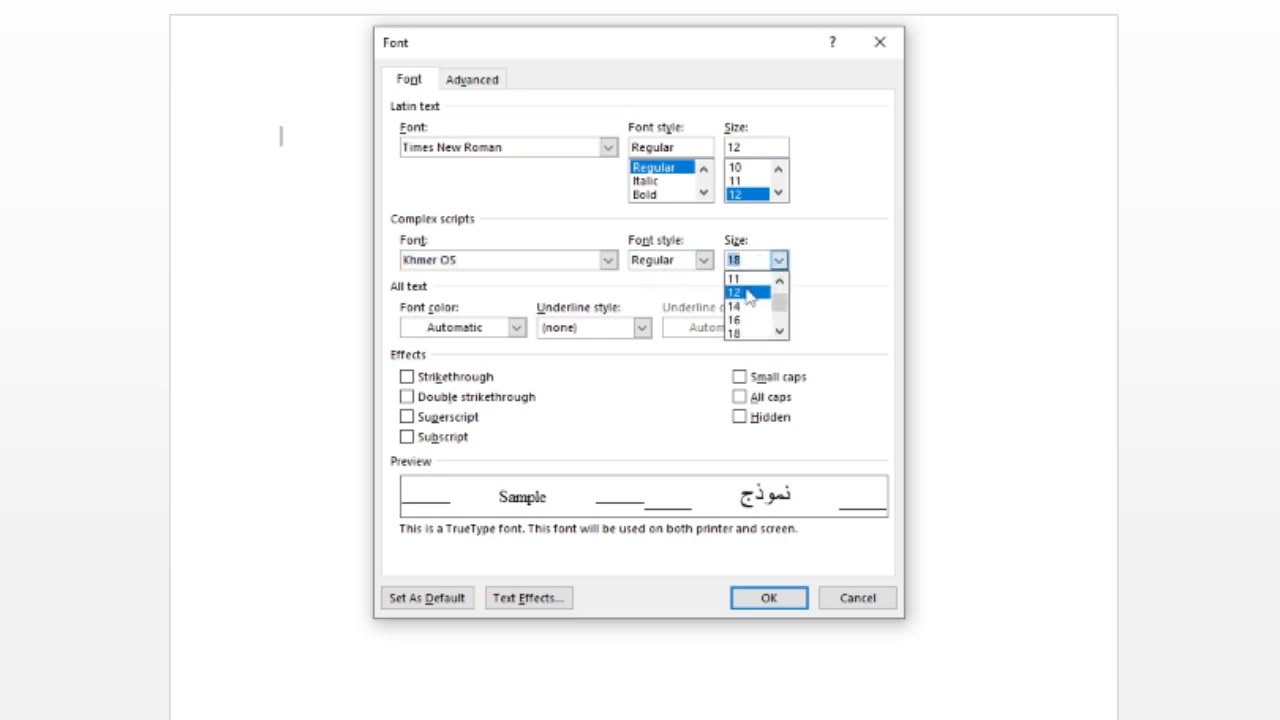
click(745, 293)
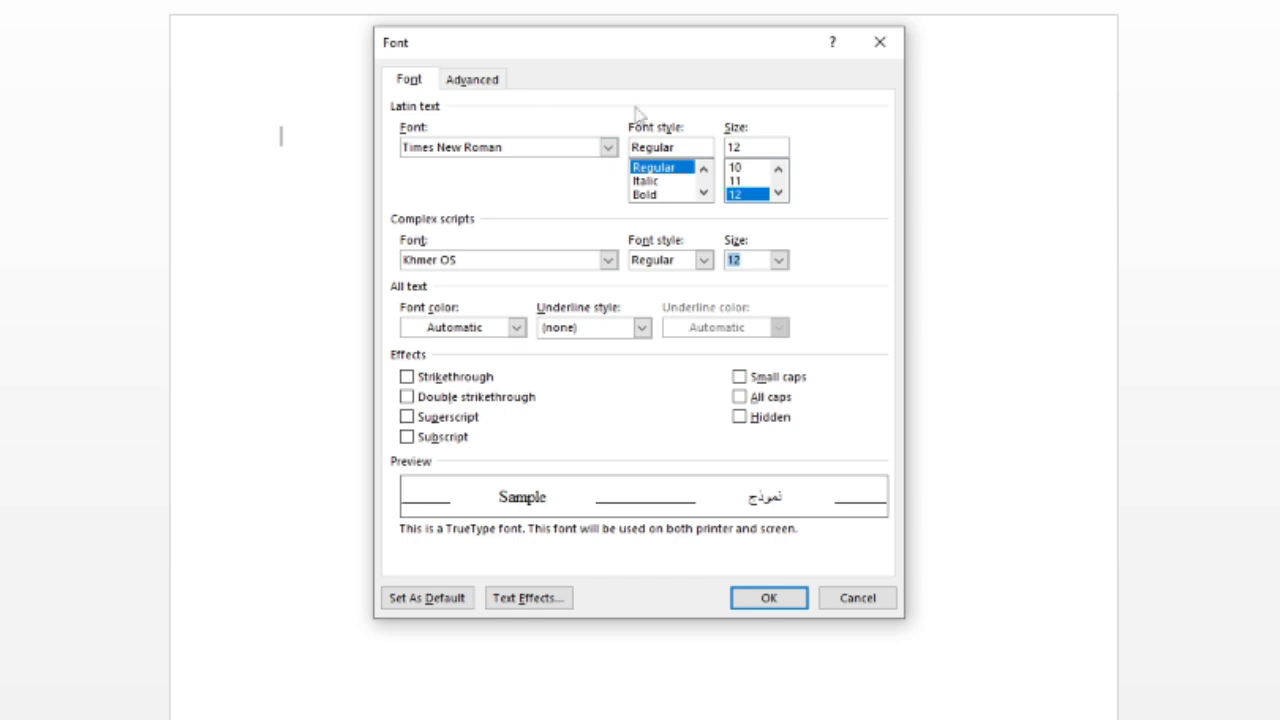
Step: Set the chosen fonts as the default for all documents based on the Normal template
click(443, 613)
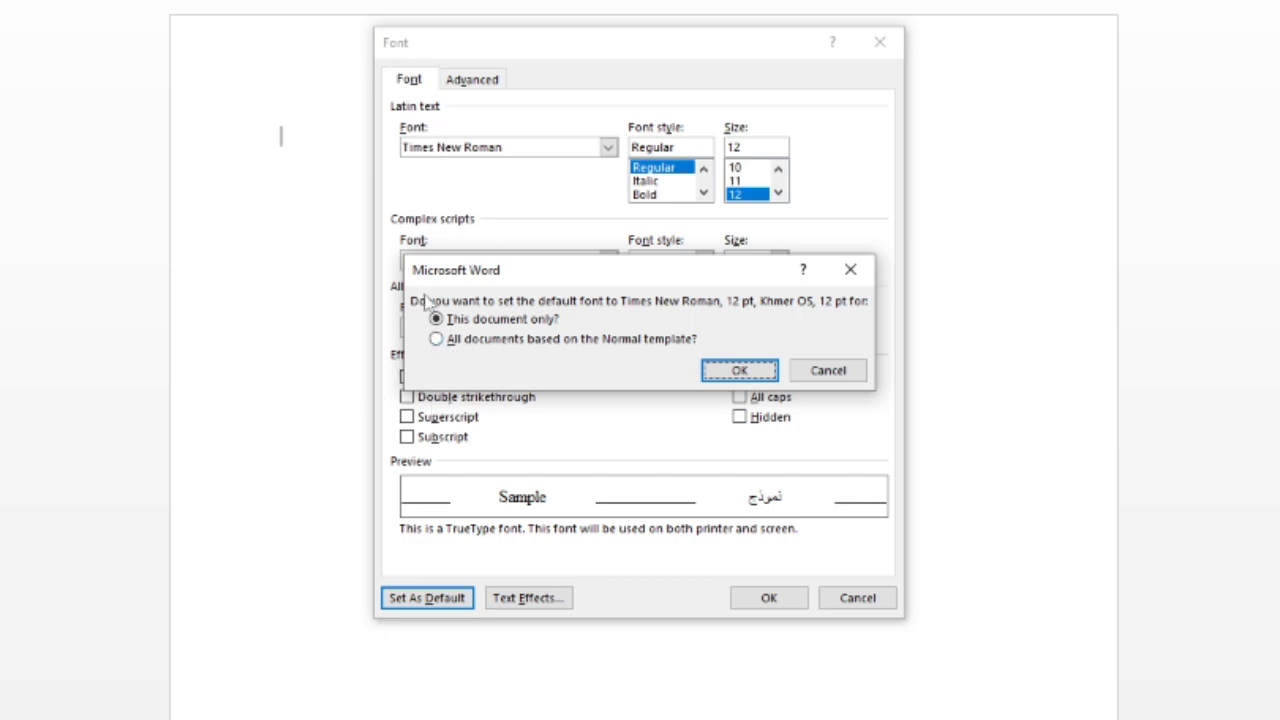
click(437, 340)
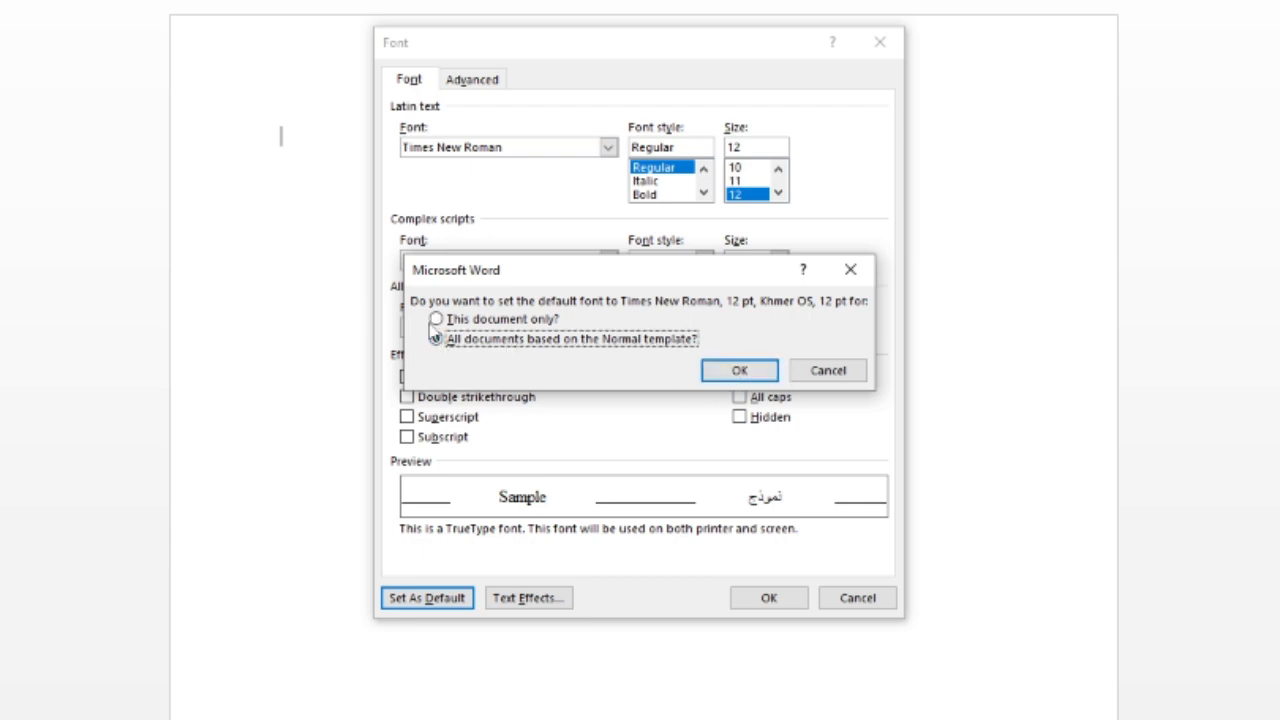
click(760, 378)
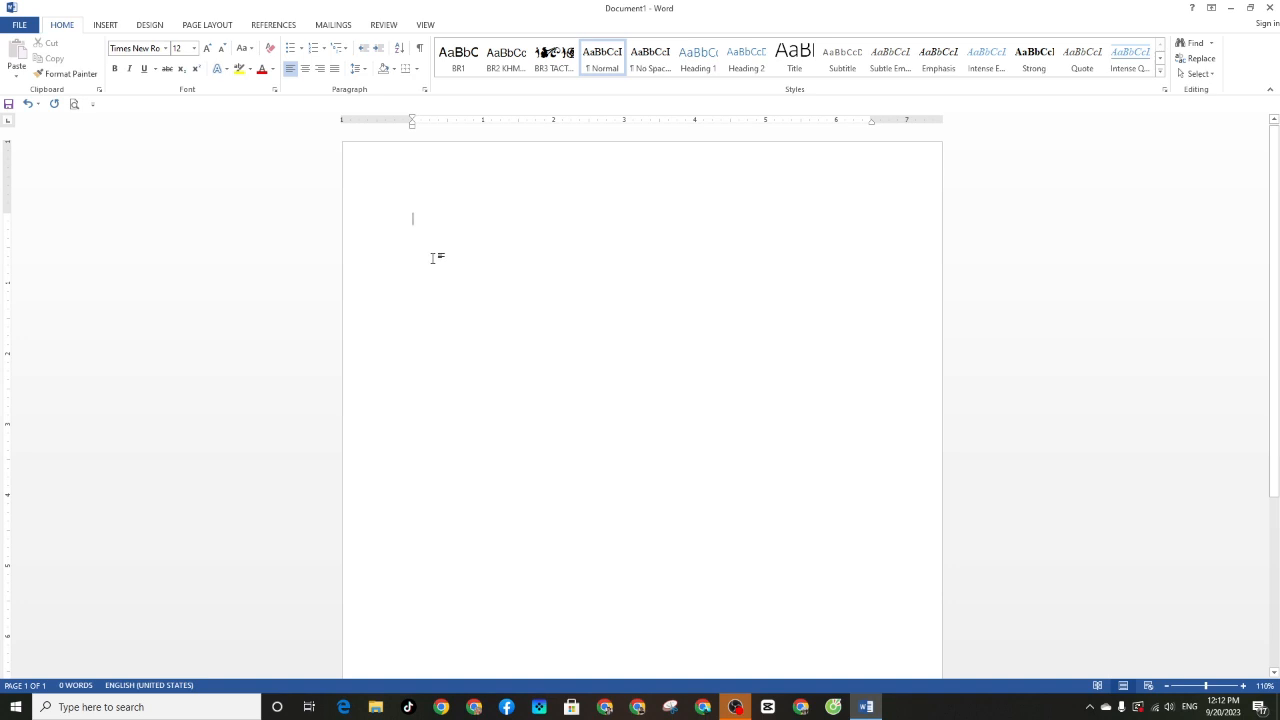
Step: In the page setup settings, change the paper size to A4
click(200, 25)
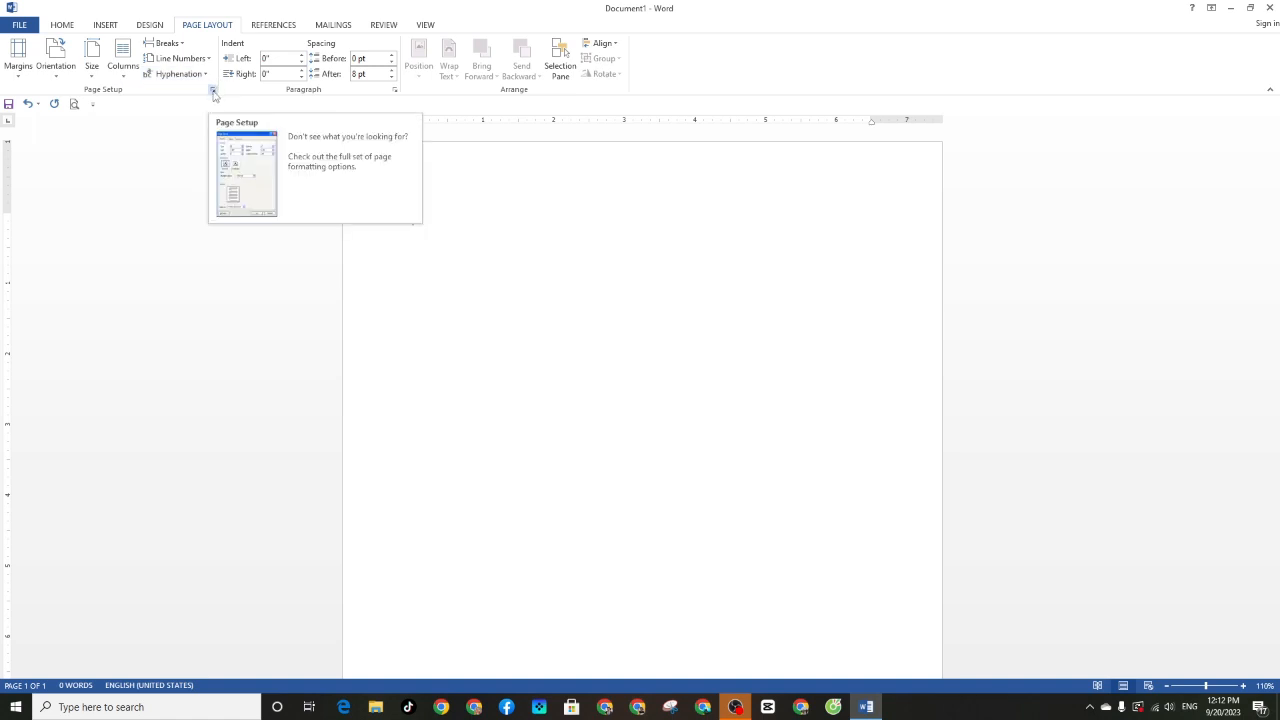
click(213, 92)
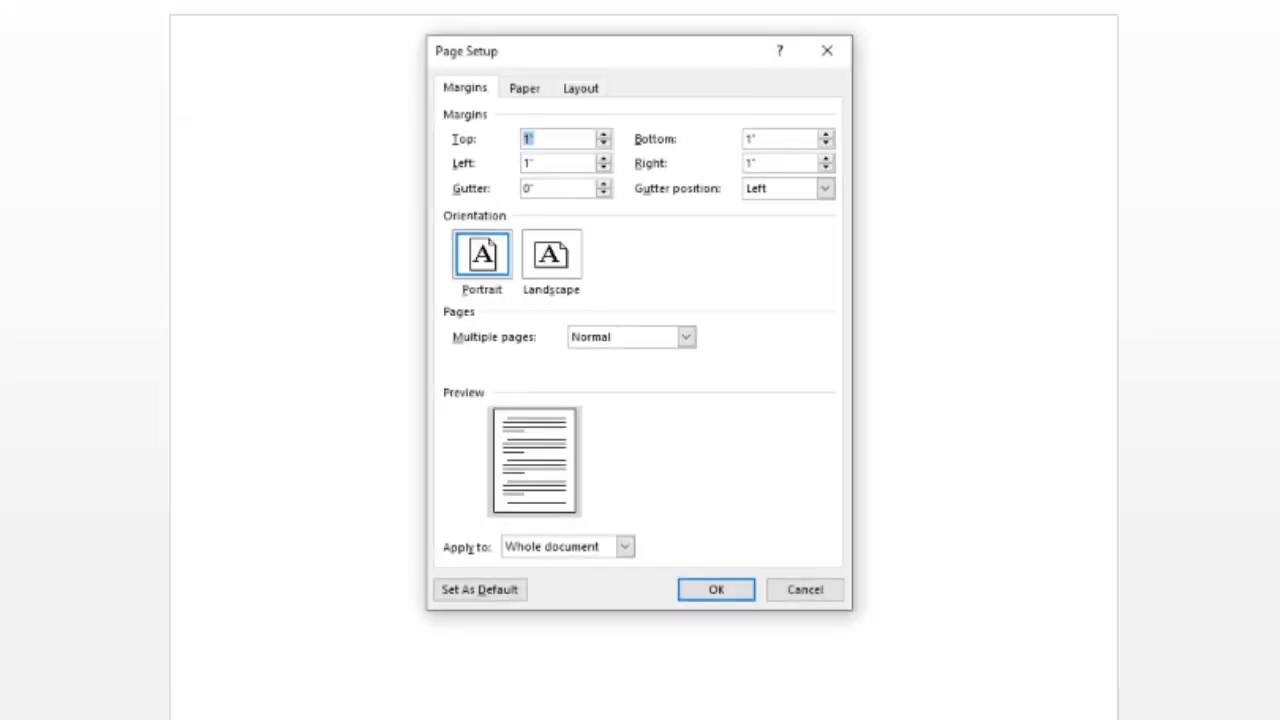
click(528, 90)
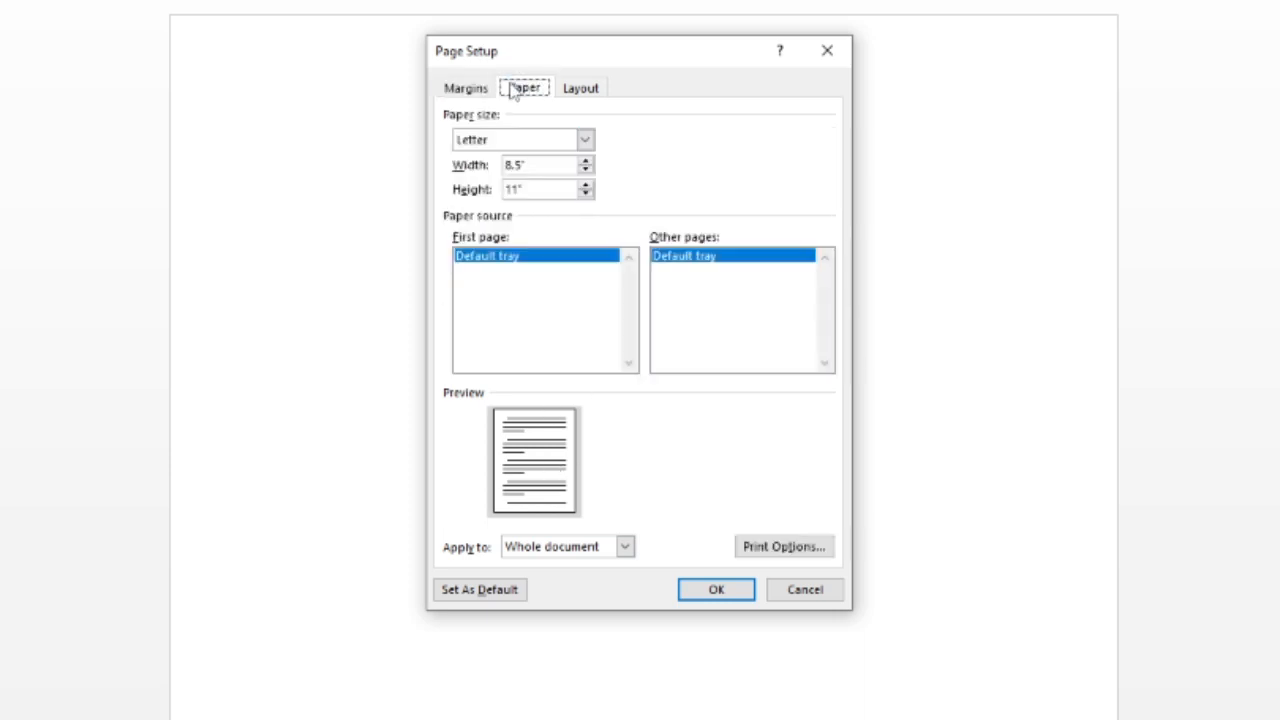
click(578, 89)
click(527, 89)
click(462, 89)
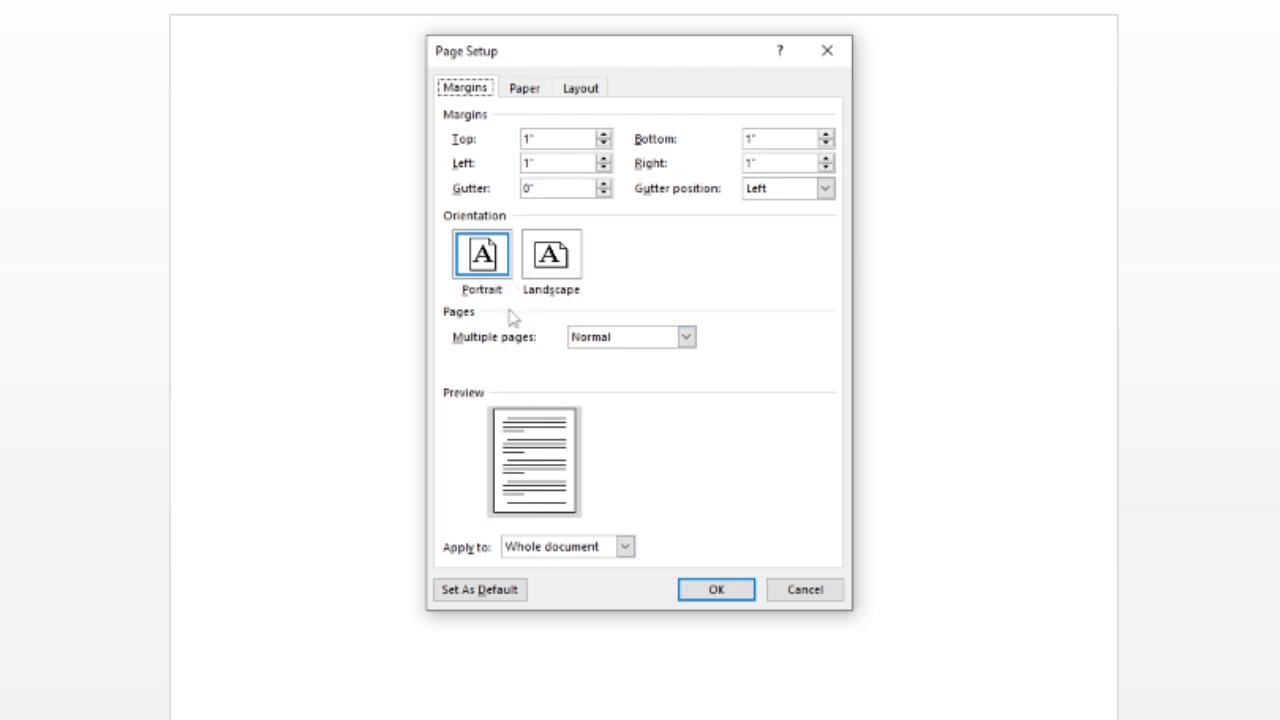
click(523, 95)
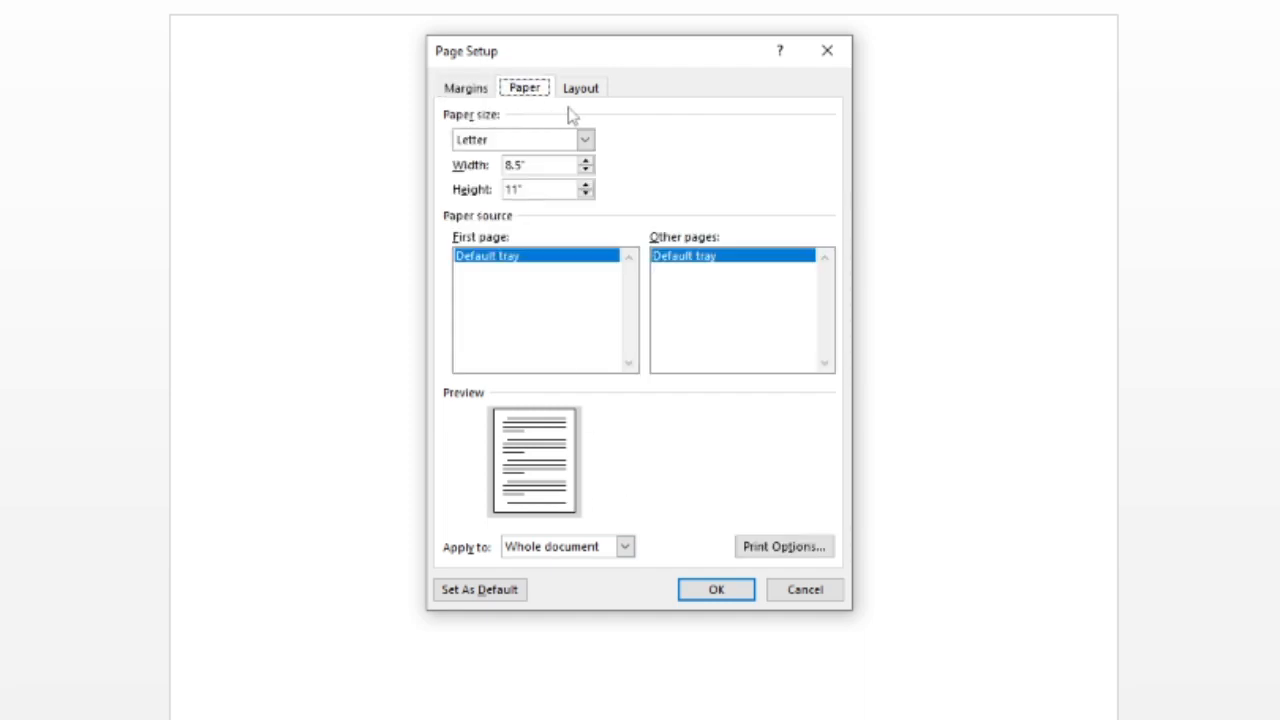
click(584, 142)
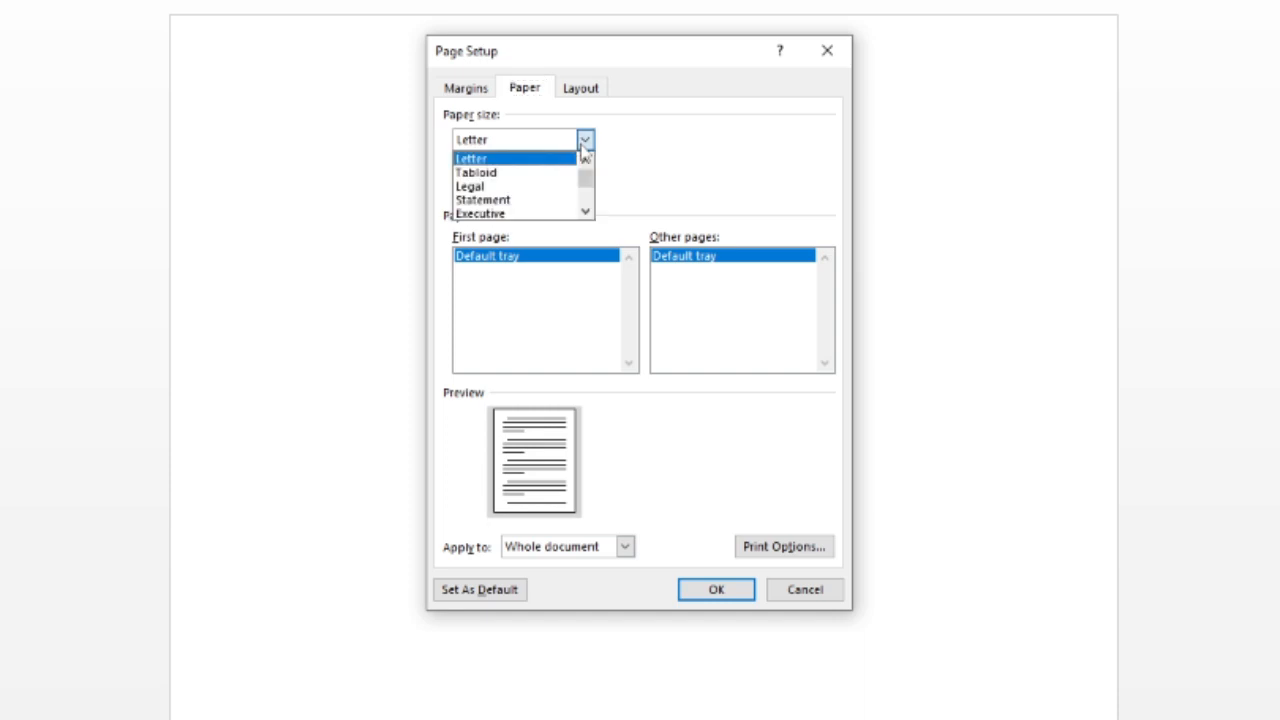
scroll(526, 197, down, 2)
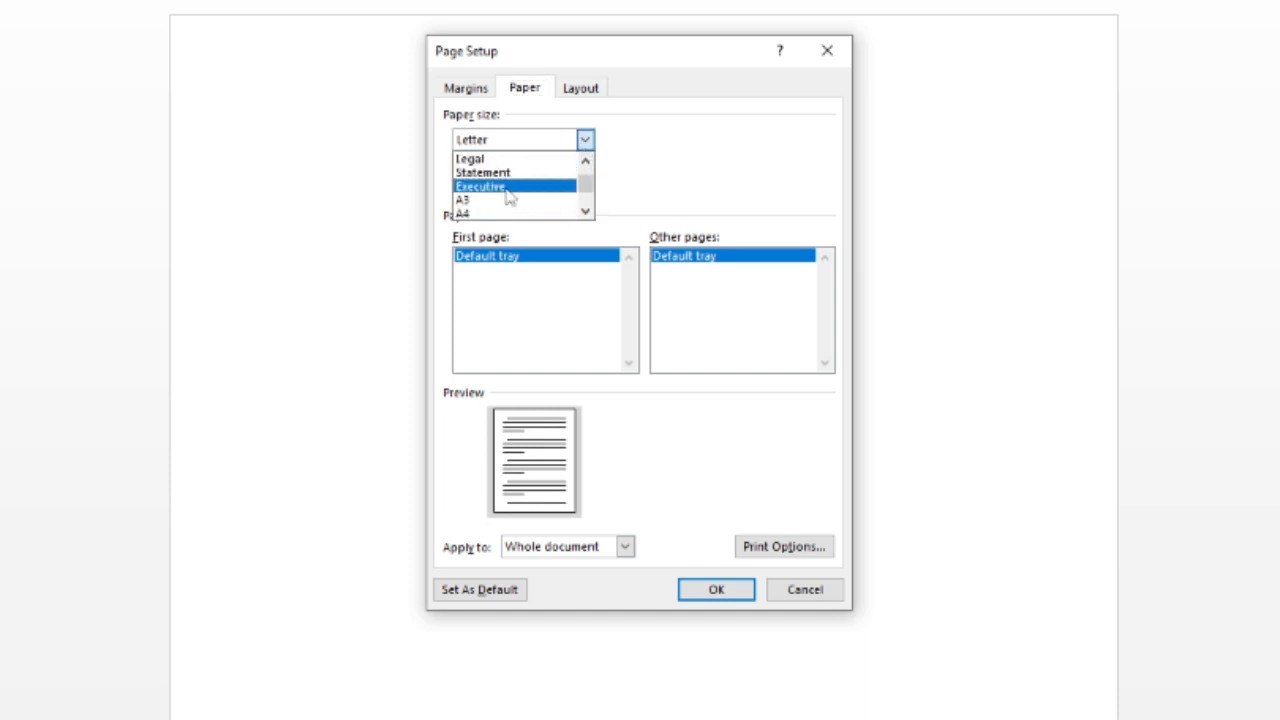
click(466, 214)
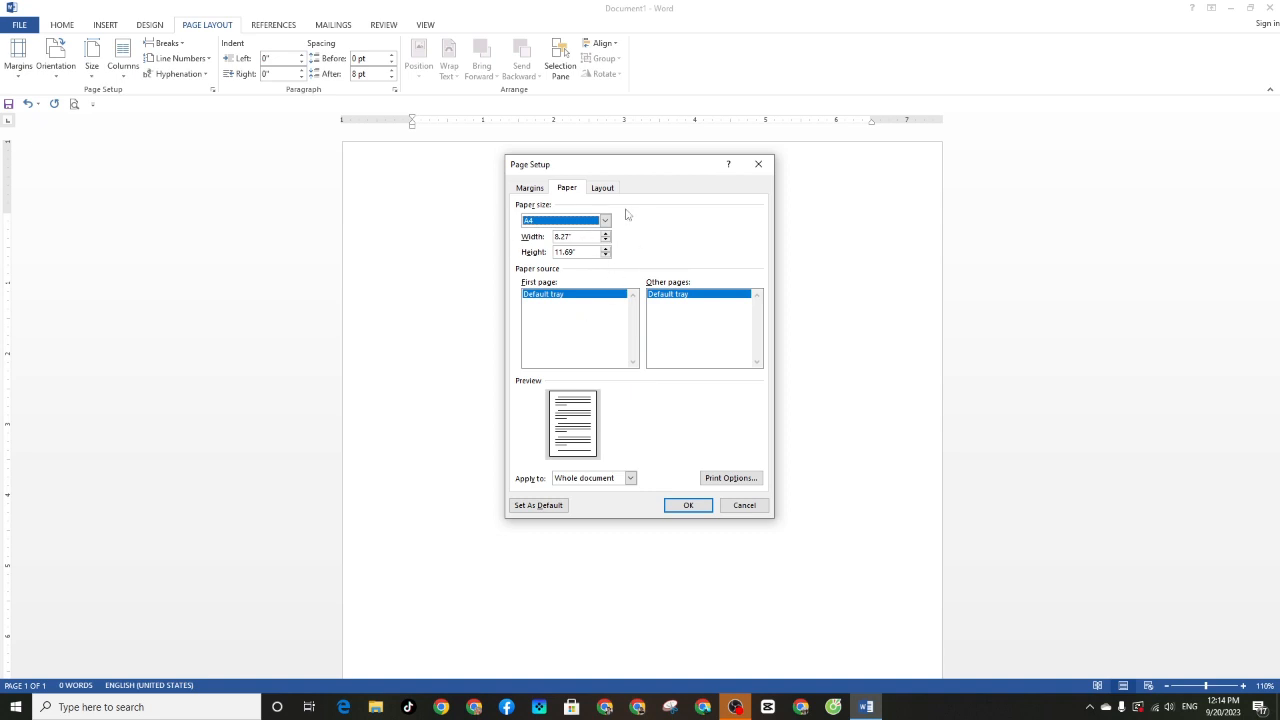
click(602, 189)
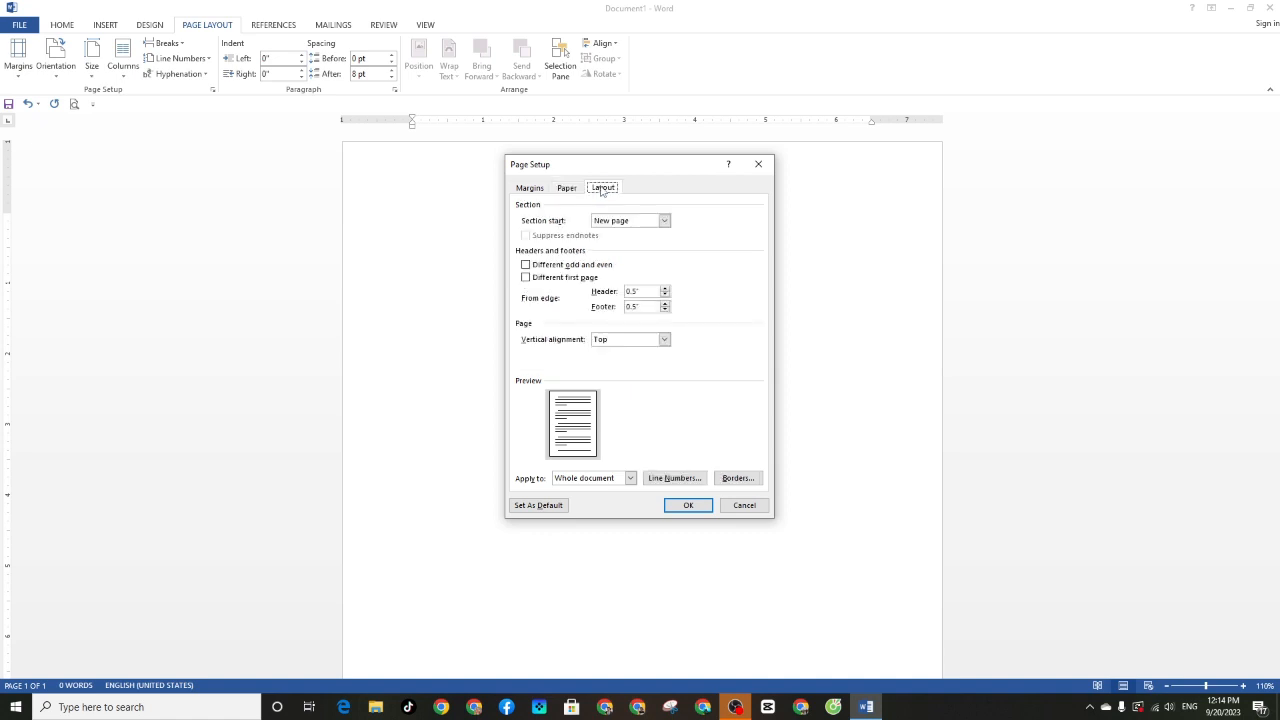
click(573, 192)
click(600, 191)
click(567, 188)
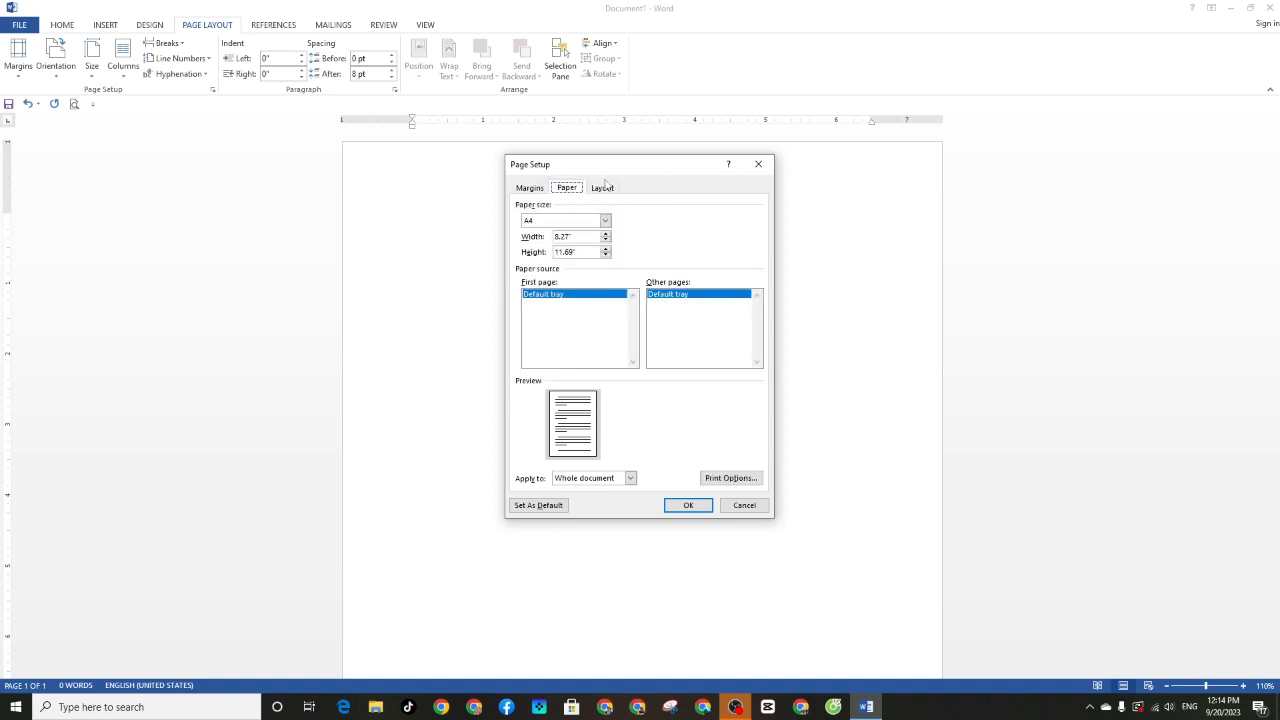
click(603, 187)
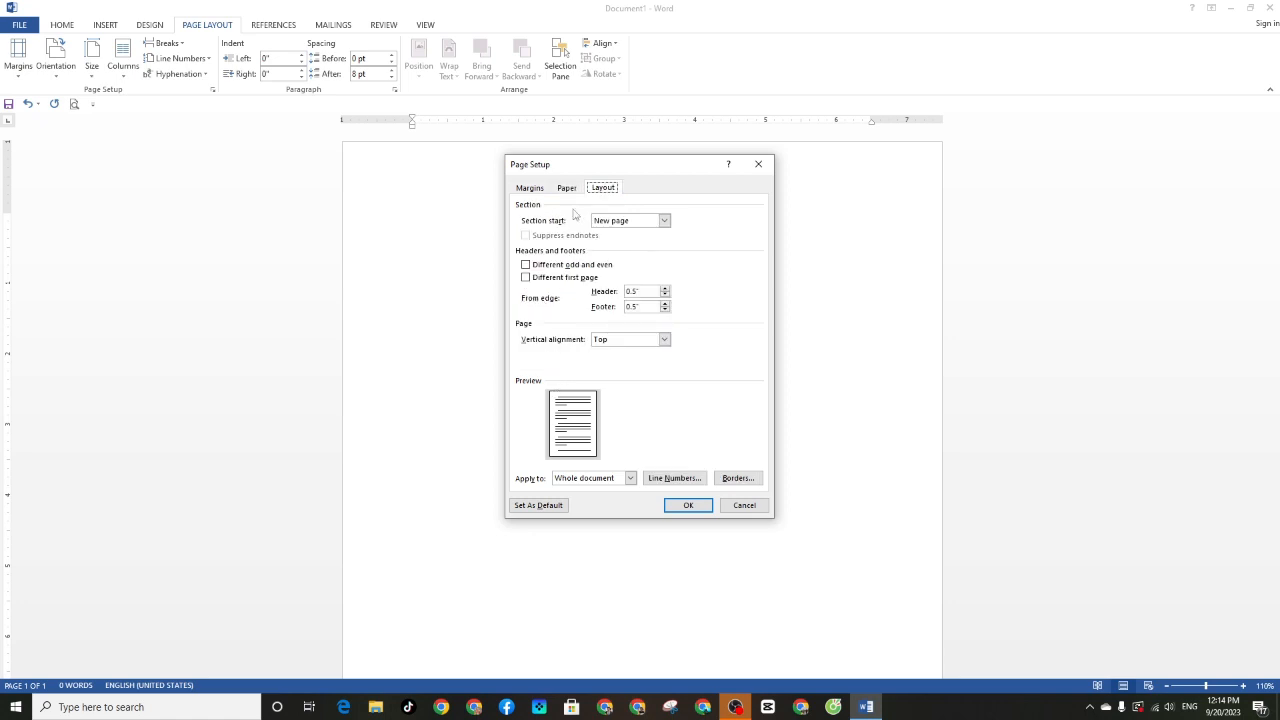
click(568, 191)
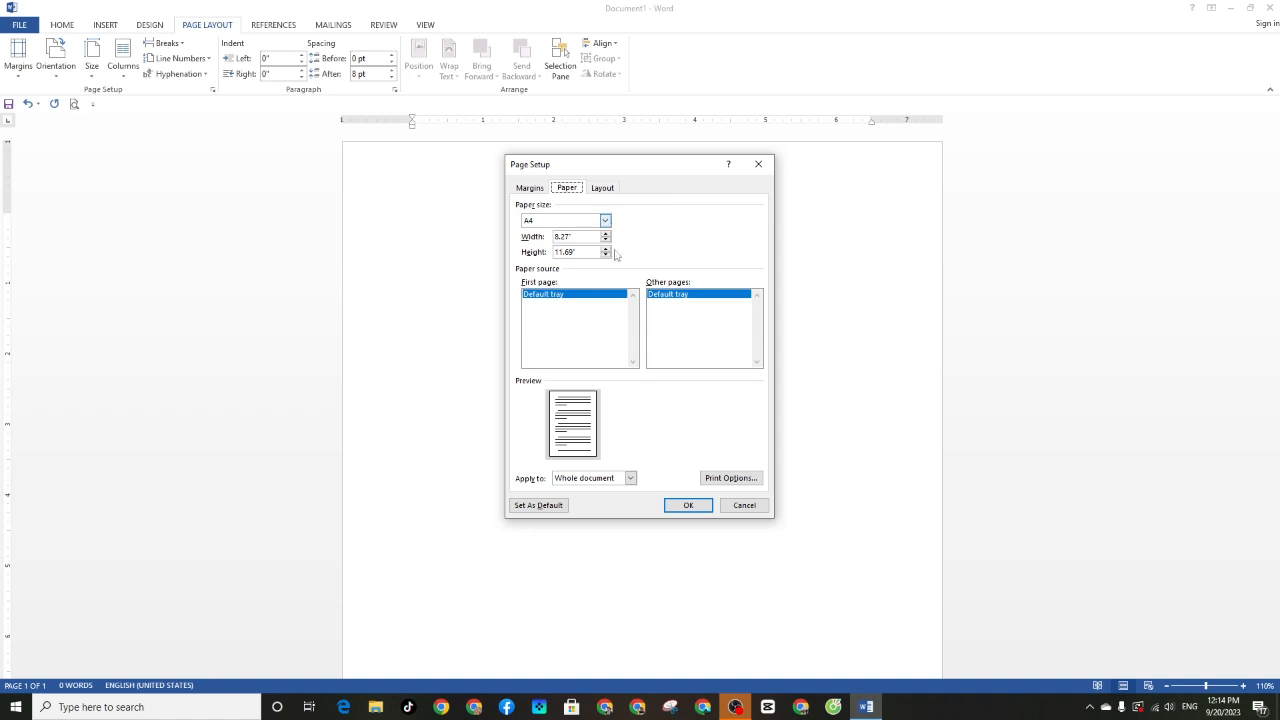
Step: Make the current page setup the default for all new documents based on the Normal template
click(532, 508)
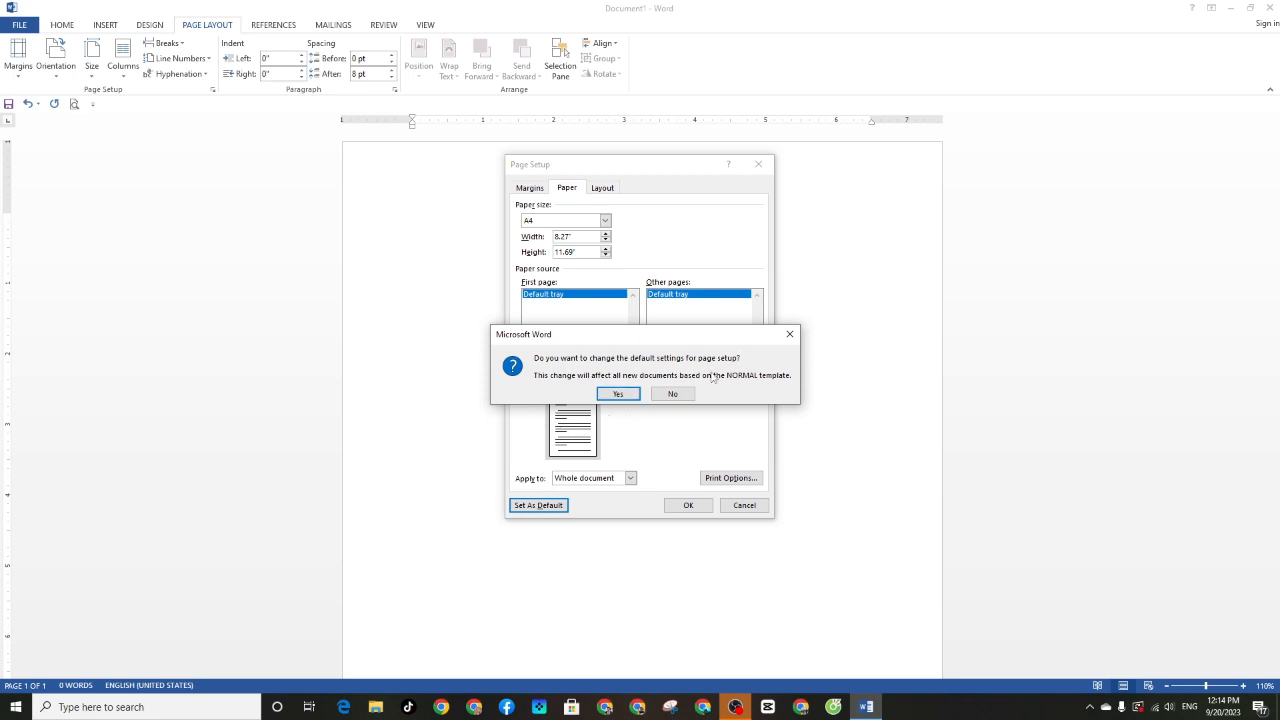
click(614, 394)
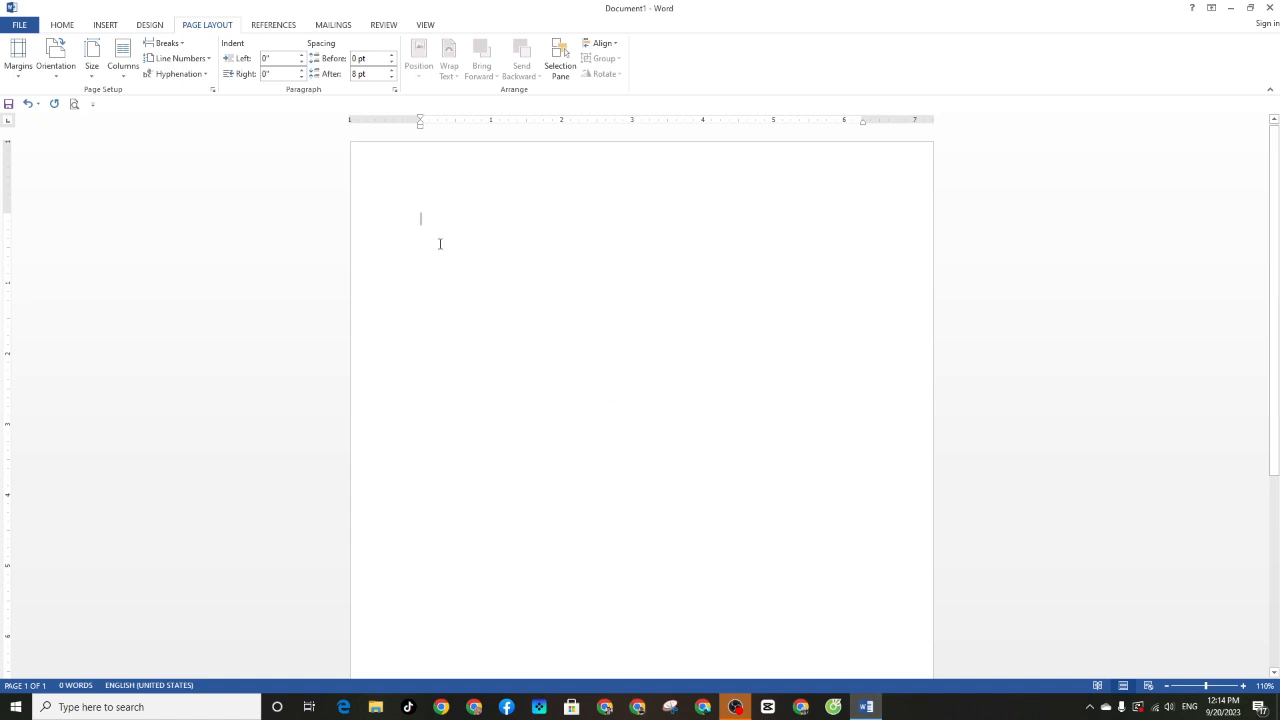
Step: Close the document without saving it and refresh the desktop
click(1269, 8)
click(645, 378)
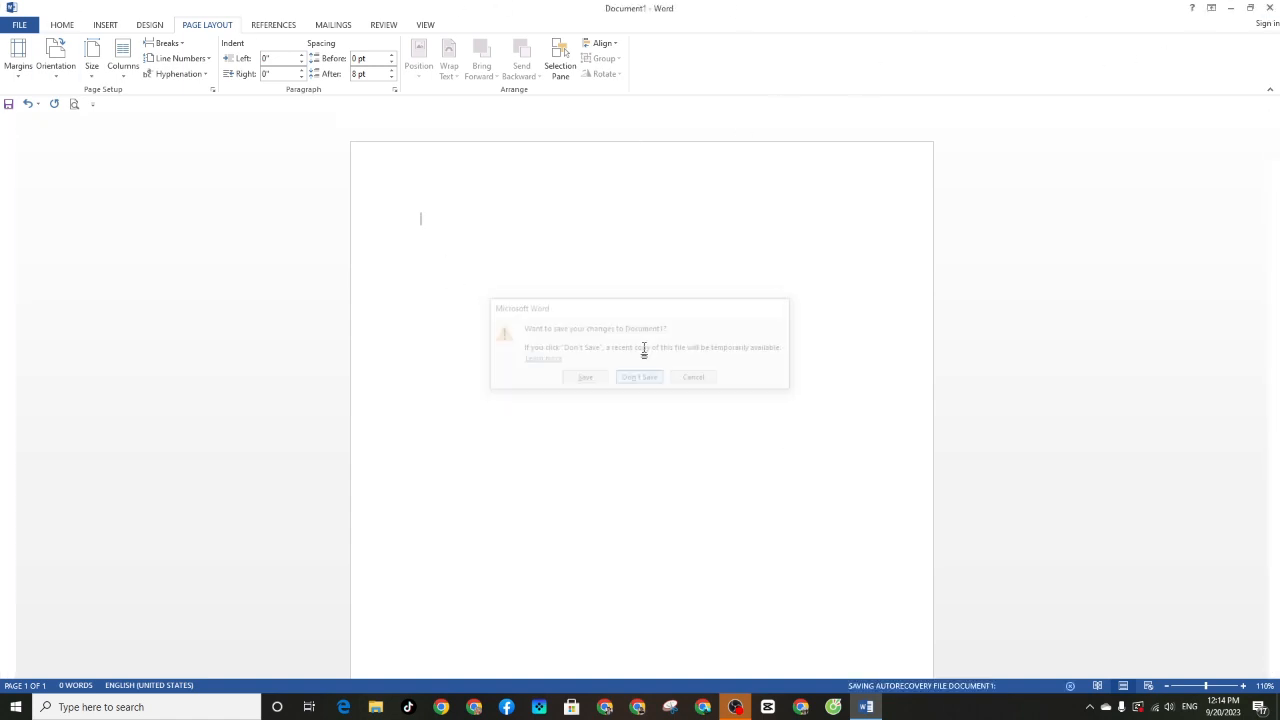
right_click(662, 181)
right_click(660, 221)
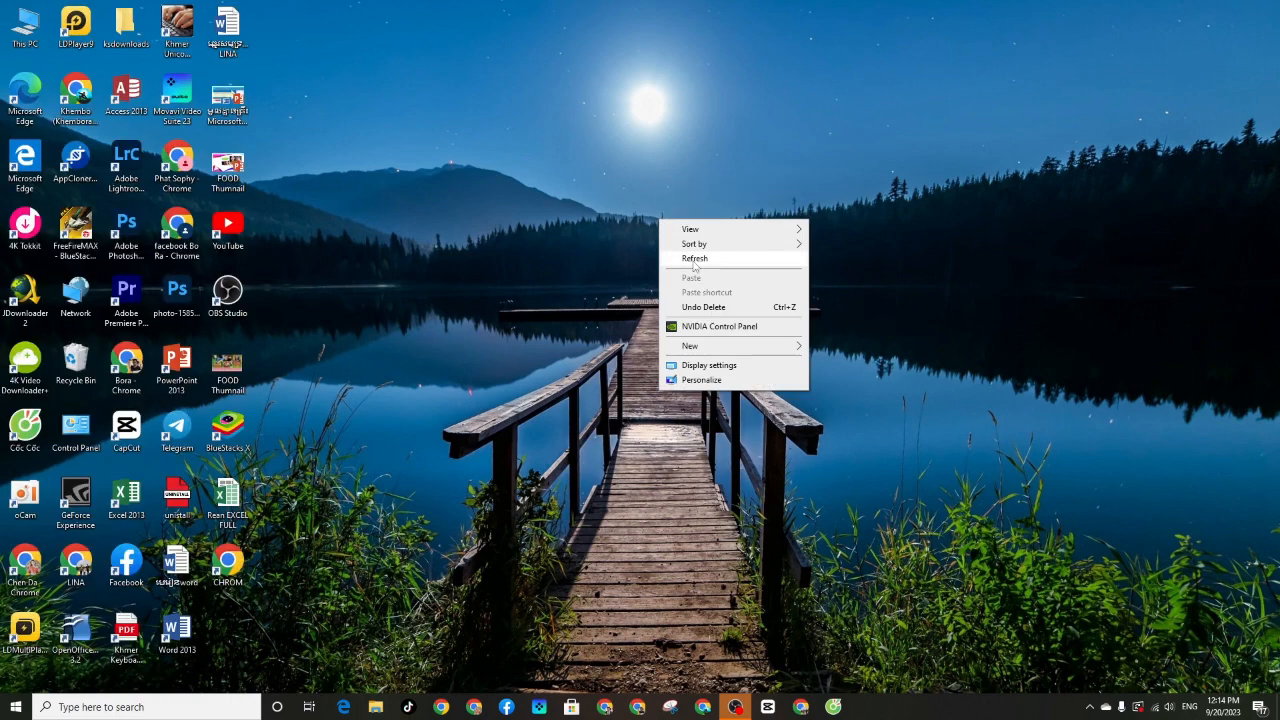
click(694, 260)
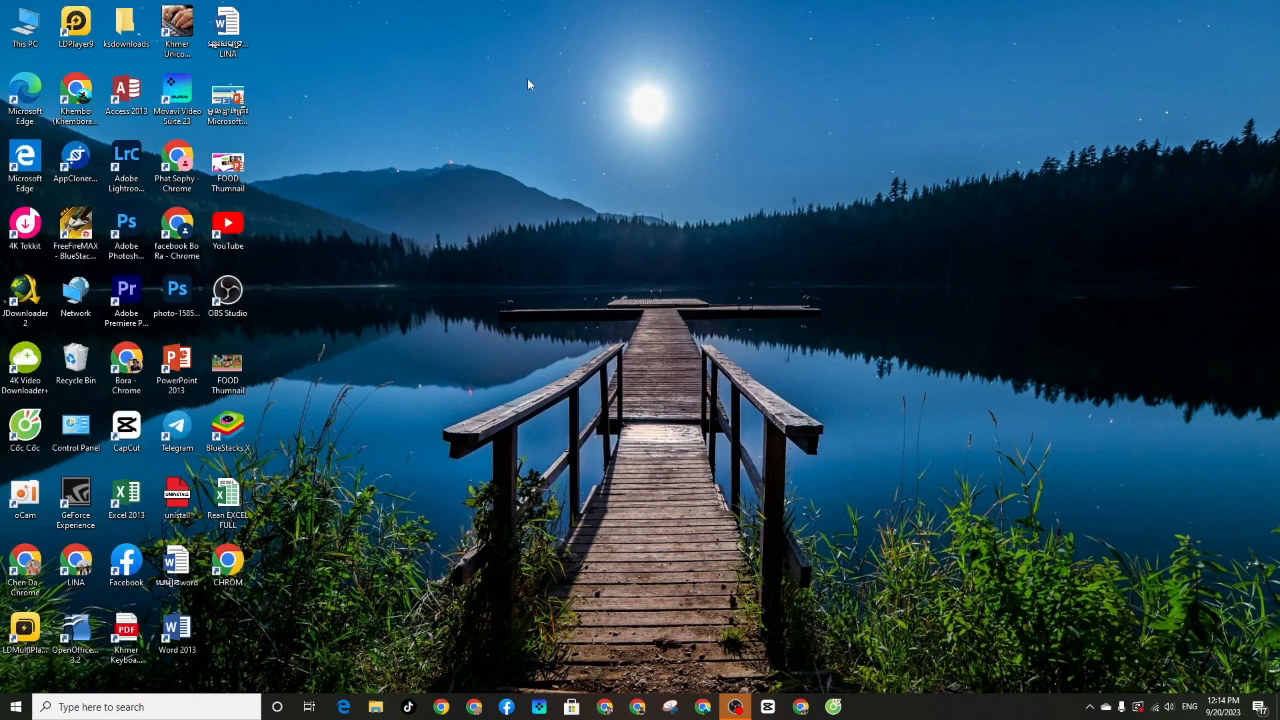
Step: Start Word 2013 with a new blank document and switch the keyboard language to Khmer
double_click(191, 641)
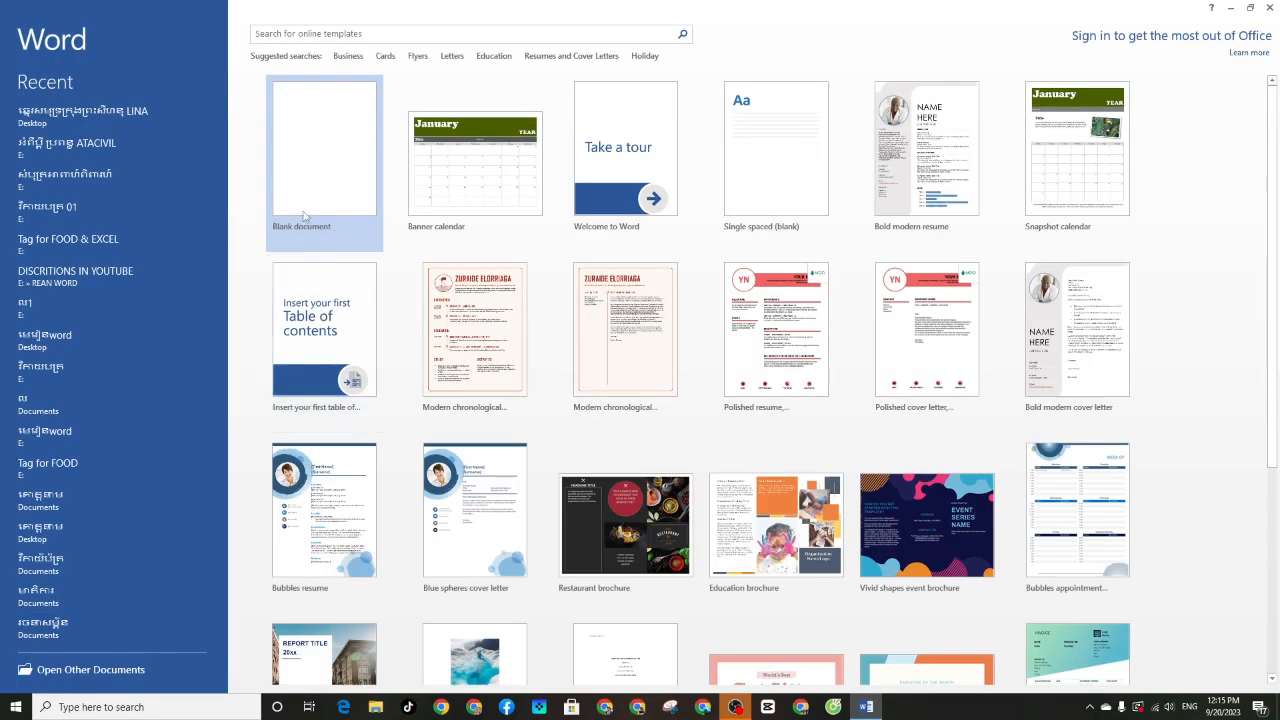
click(316, 180)
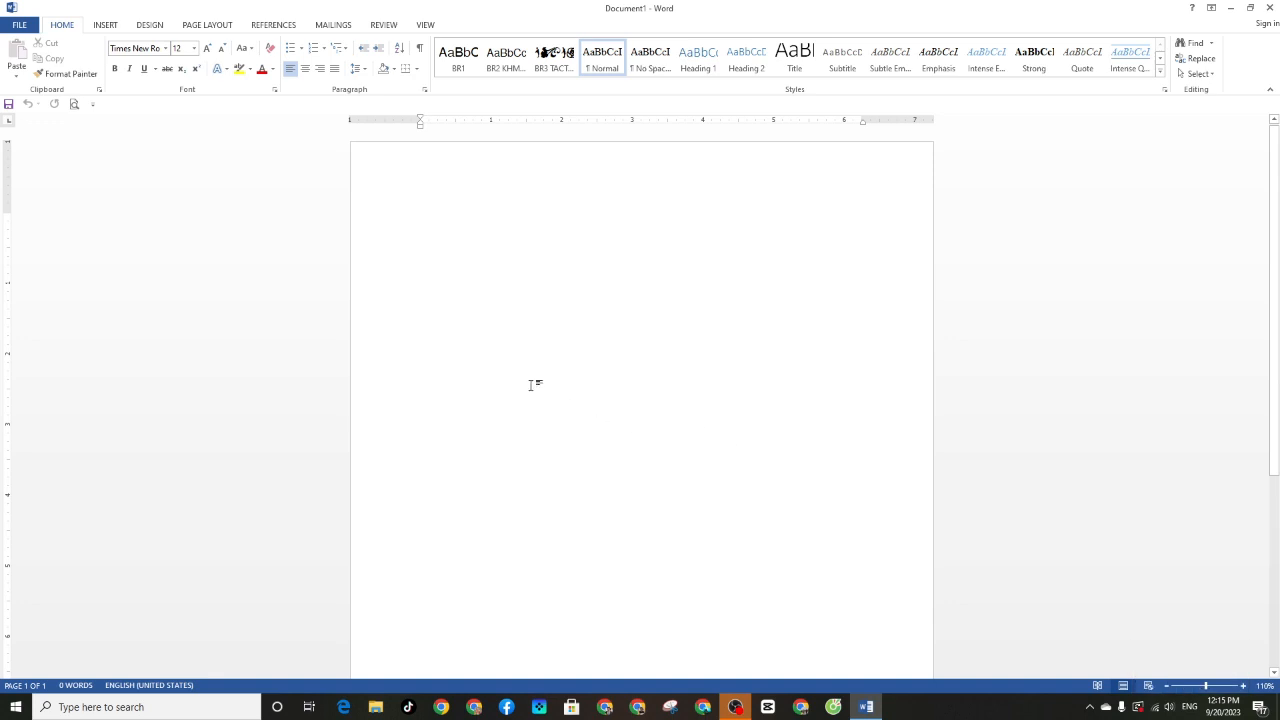
key(alt+shift)
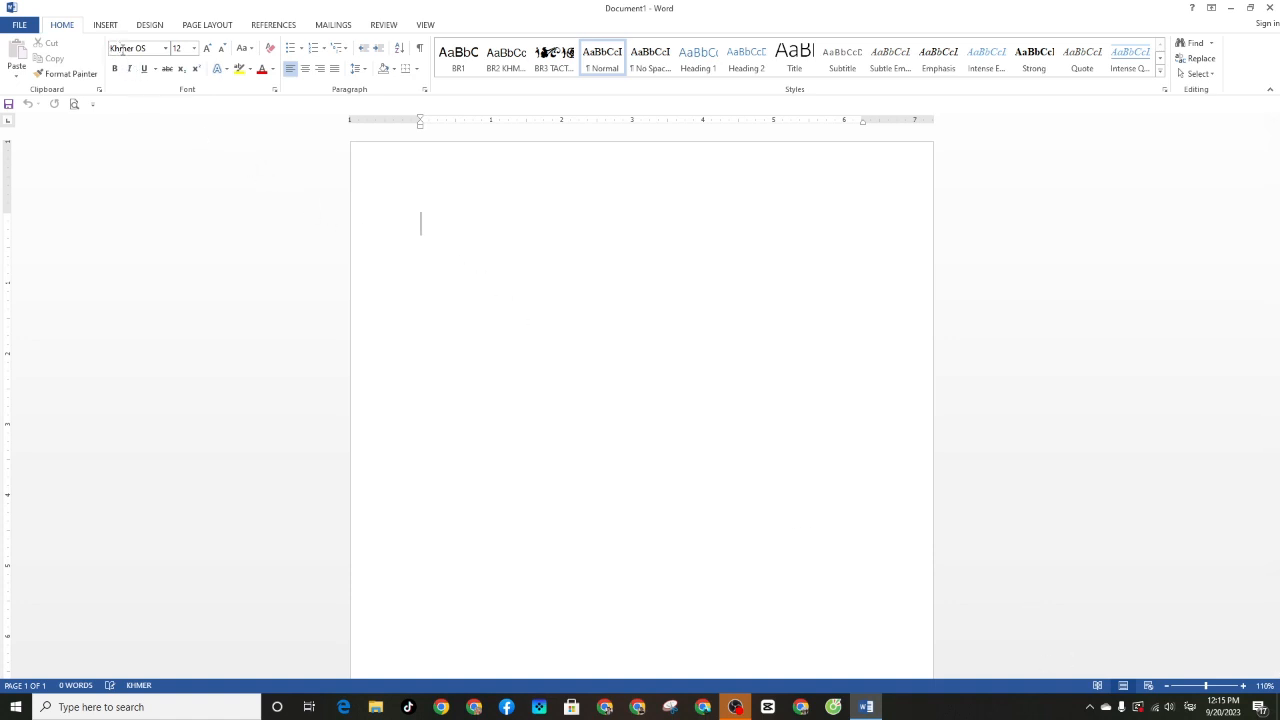
Step: Check the new document's default paper size and Khmer font settings without changing them
click(208, 25)
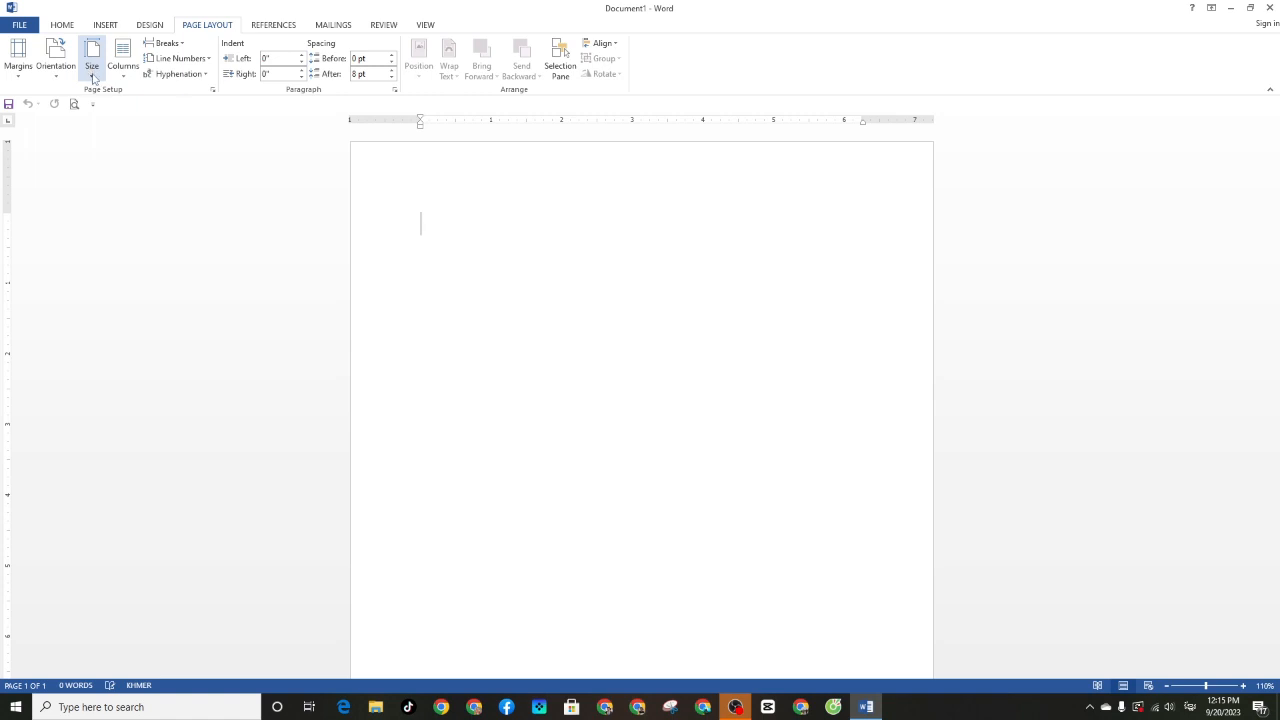
click(93, 78)
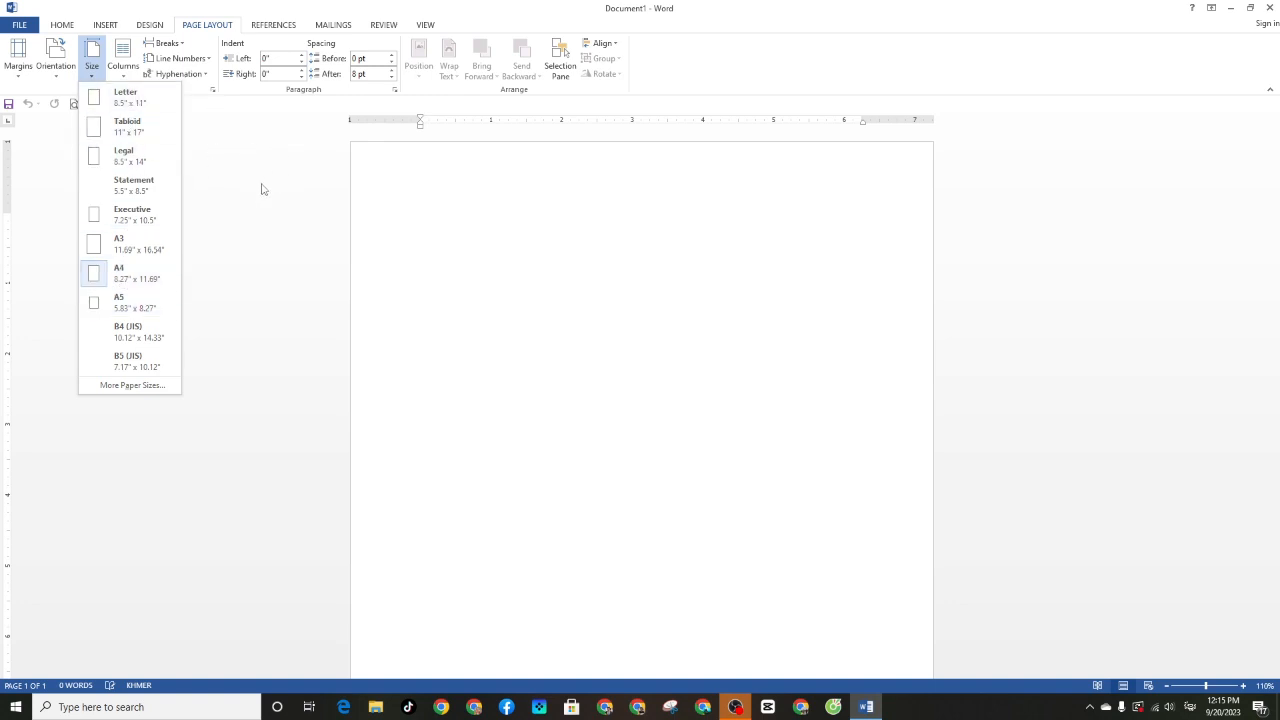
click(240, 161)
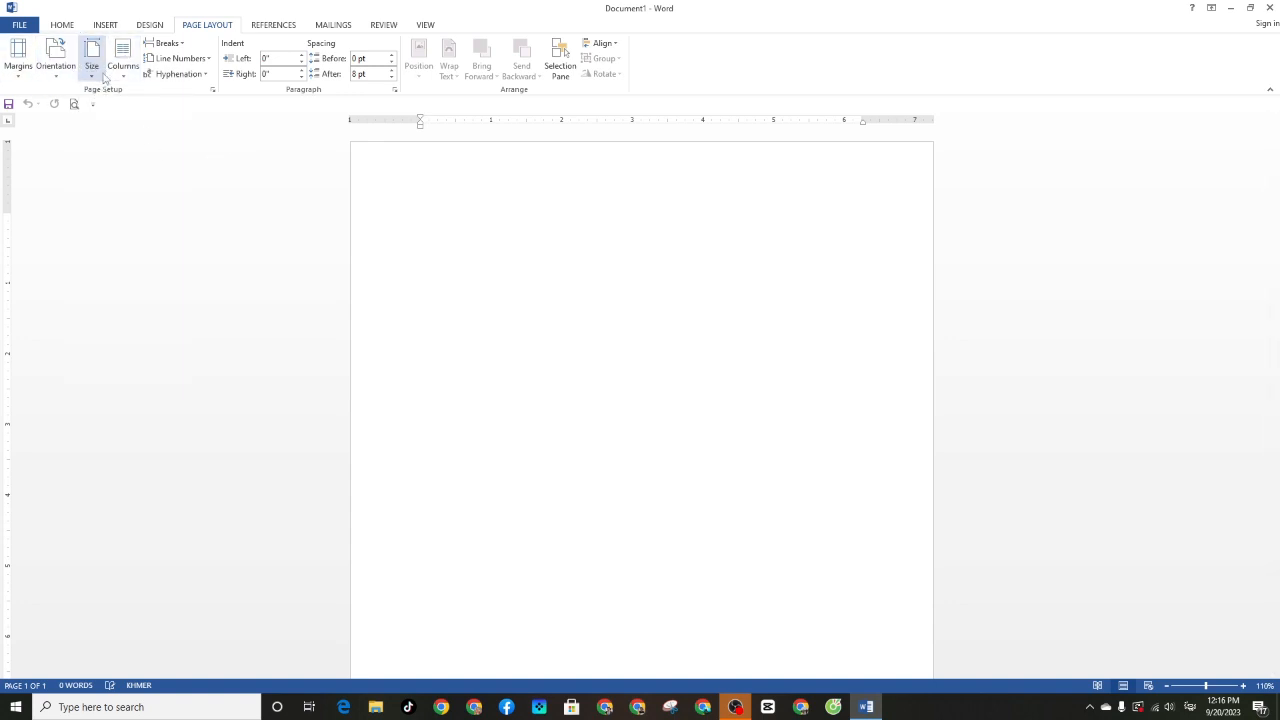
click(62, 24)
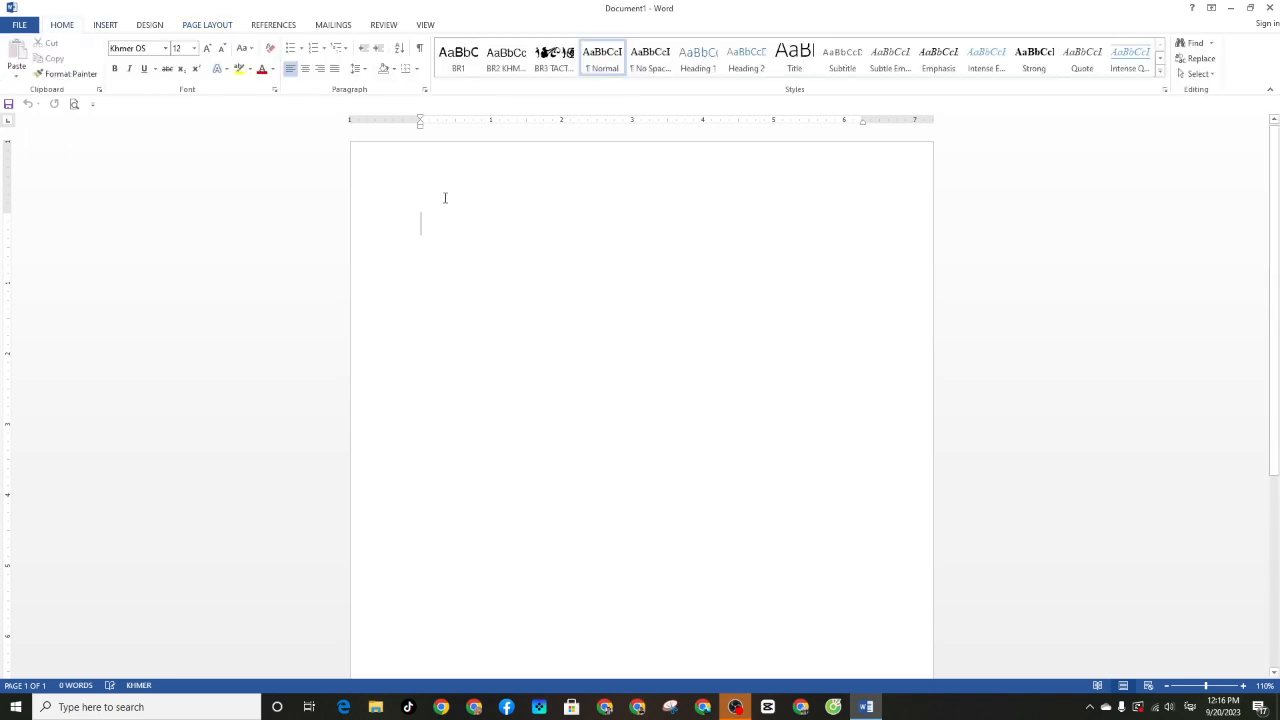